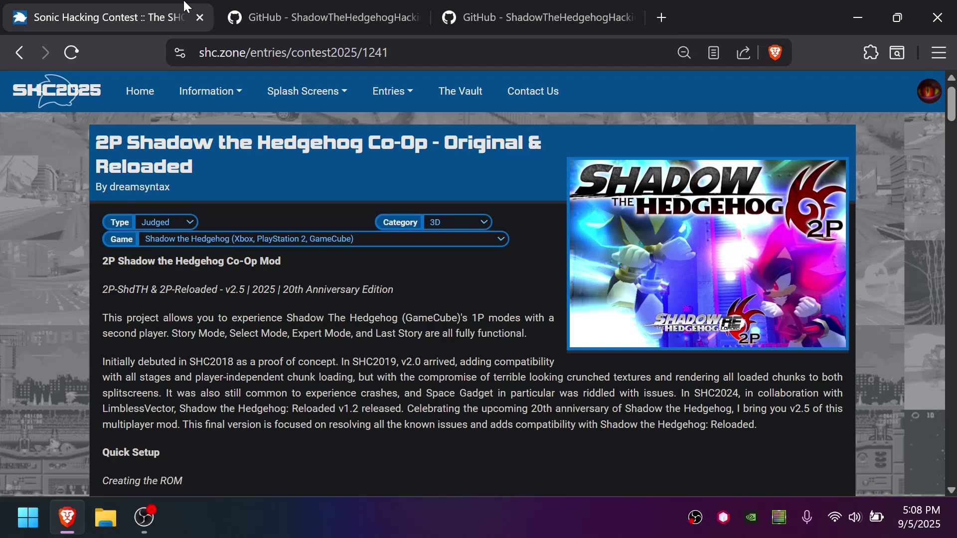
Step: Check the 2P-ShdTH and 2P-Reloaded GitHub release pages and download the main mod archive from the SHC contest entry
click(284, 9)
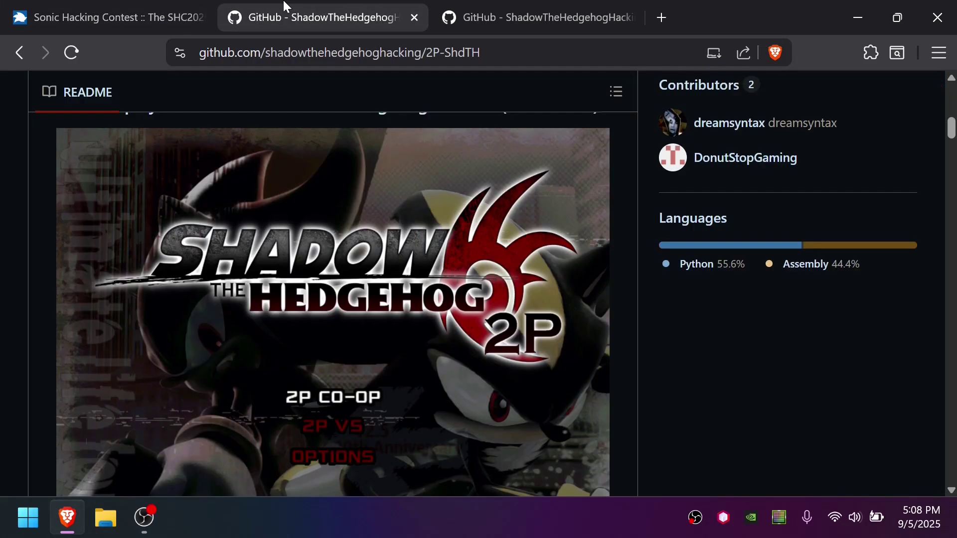
scroll(305, 354, down, 1)
click(599, 6)
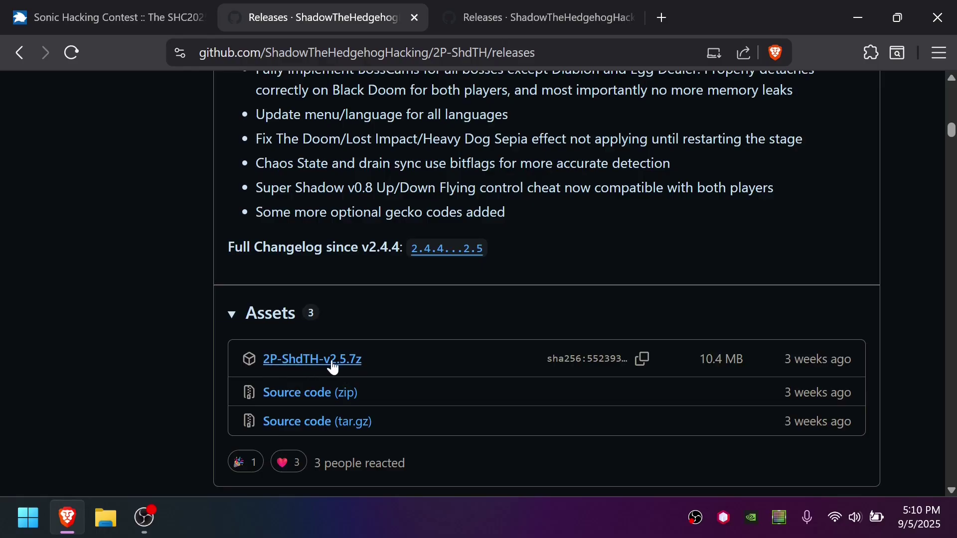
click(544, 6)
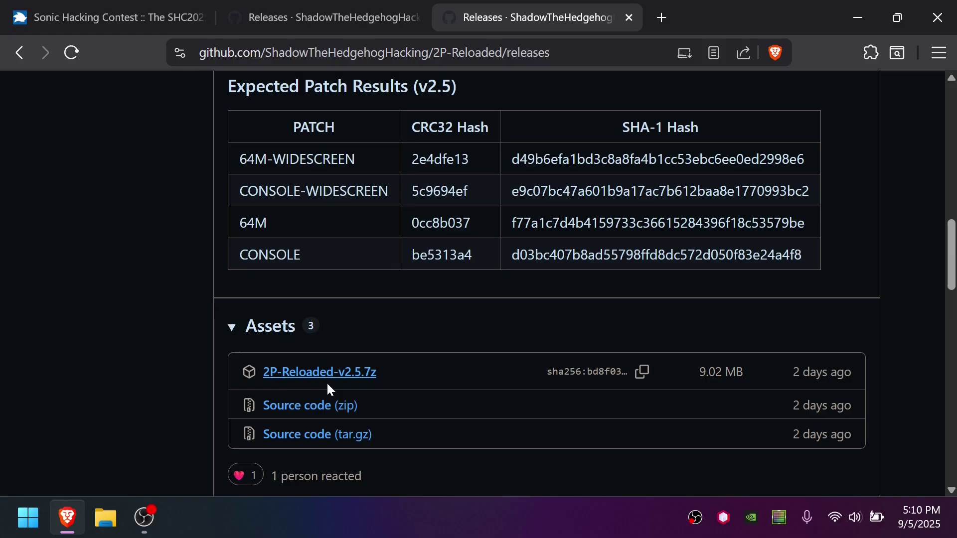
click(201, 9)
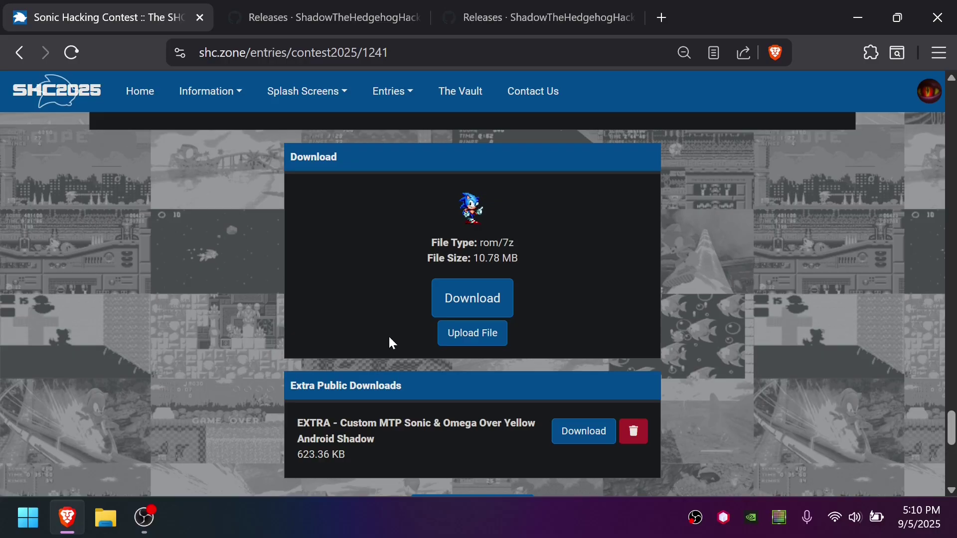
click(474, 300)
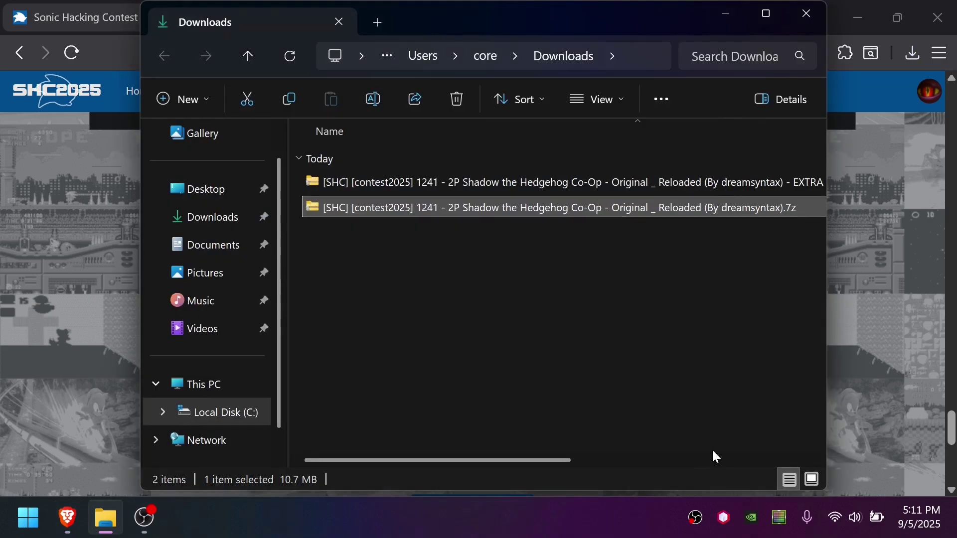
Step: Extract the downloaded 2P Shadow the Hedgehog Co-Op .7z archive to the suggested folder
right_click(552, 203)
click(620, 136)
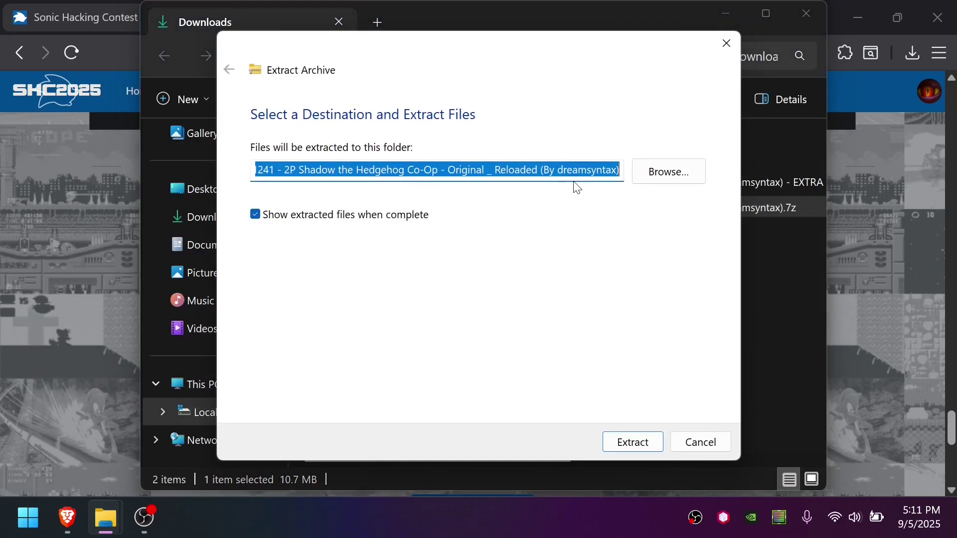
key(Return)
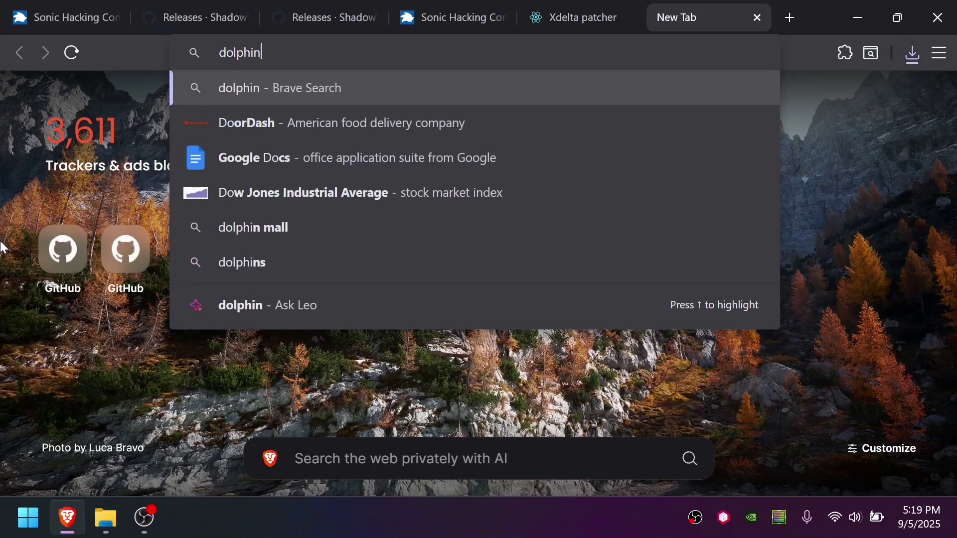
Step: Go to dolphin-emu.org and download the Windows x64 build of release 2506a
text(-emu.org)
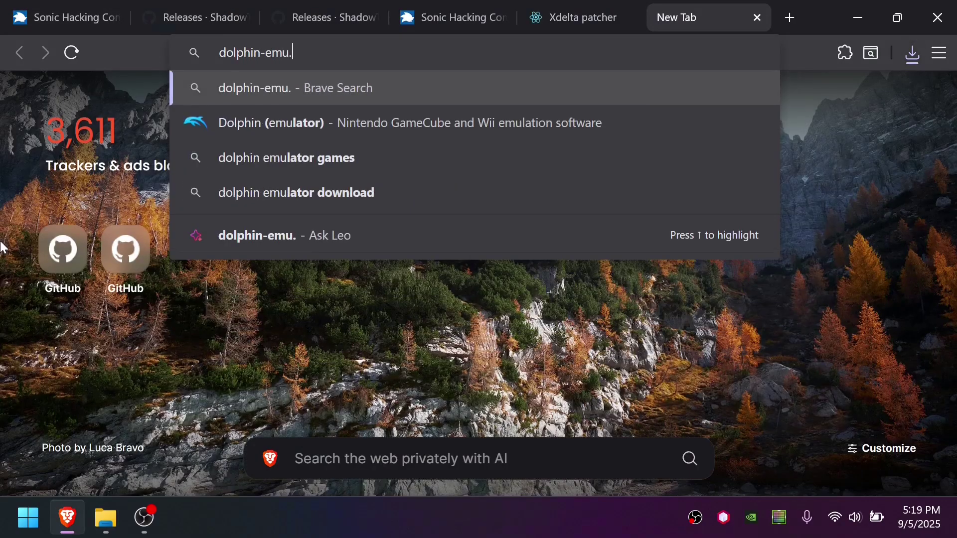
key(Return)
click(208, 367)
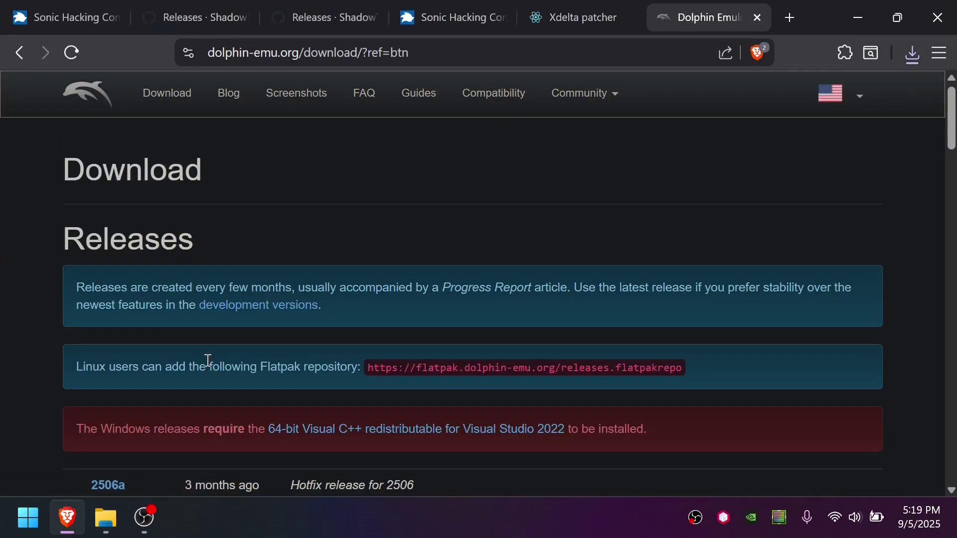
scroll(208, 361, down, 4)
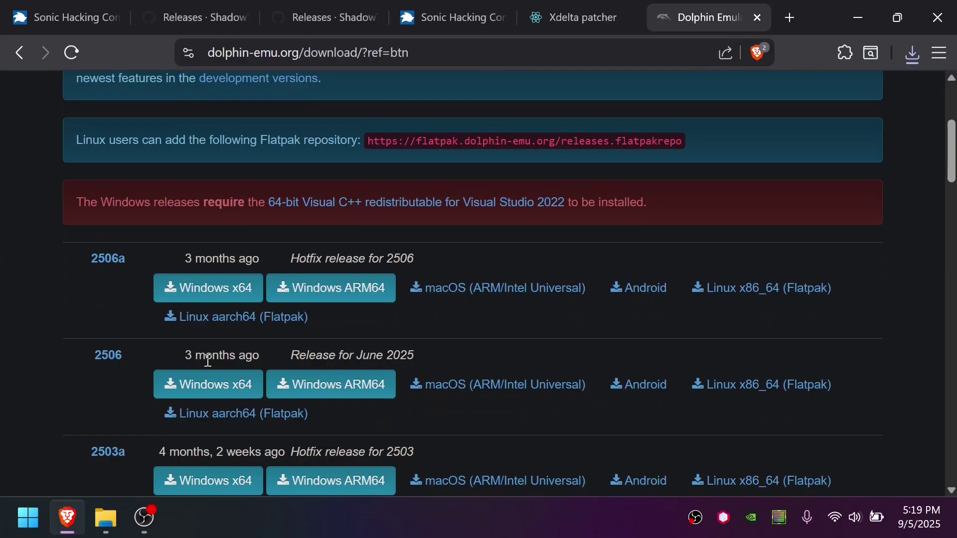
click(210, 288)
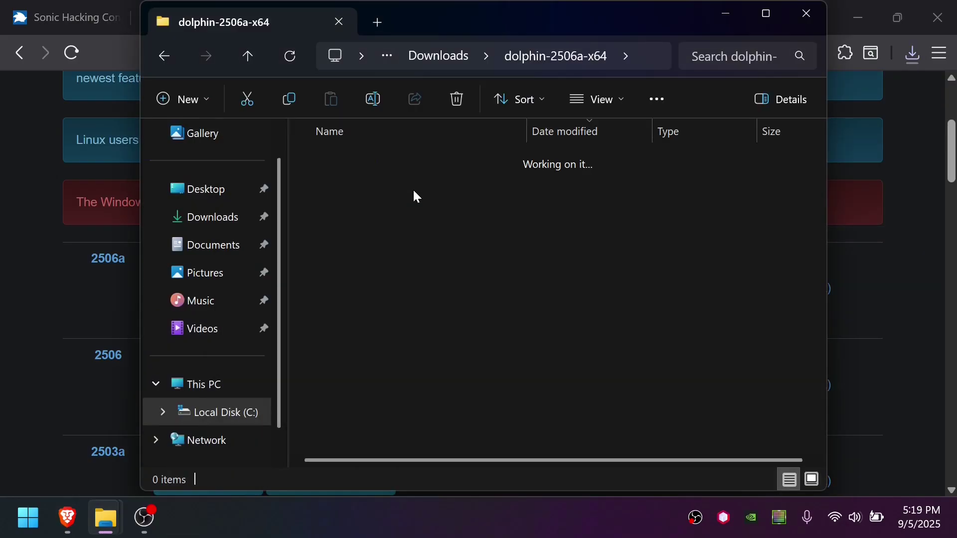
Step: Create an empty text file named portable.txt in the extracted Dolphin-x64 folder
double_click(413, 186)
right_click(295, 391)
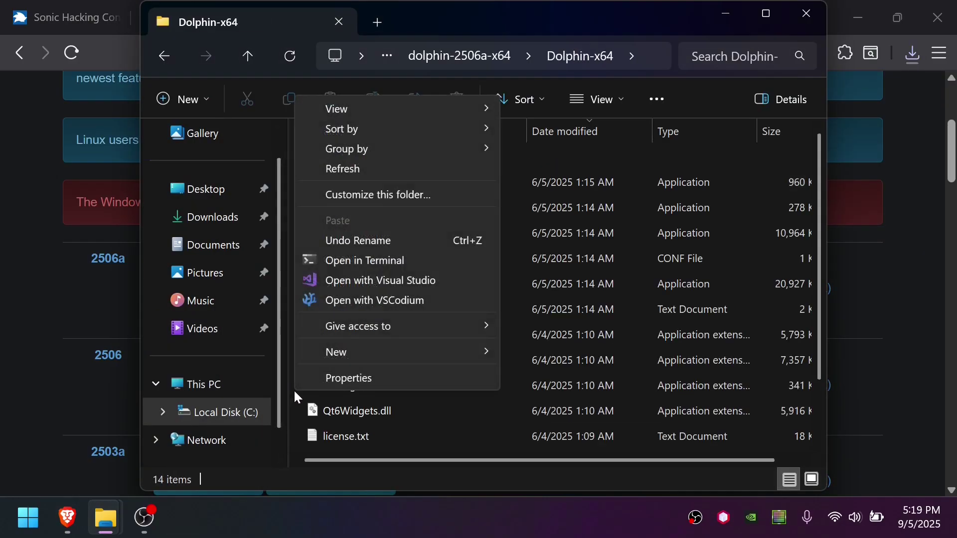
mouse_move(409, 352)
click(581, 420)
text(portable)
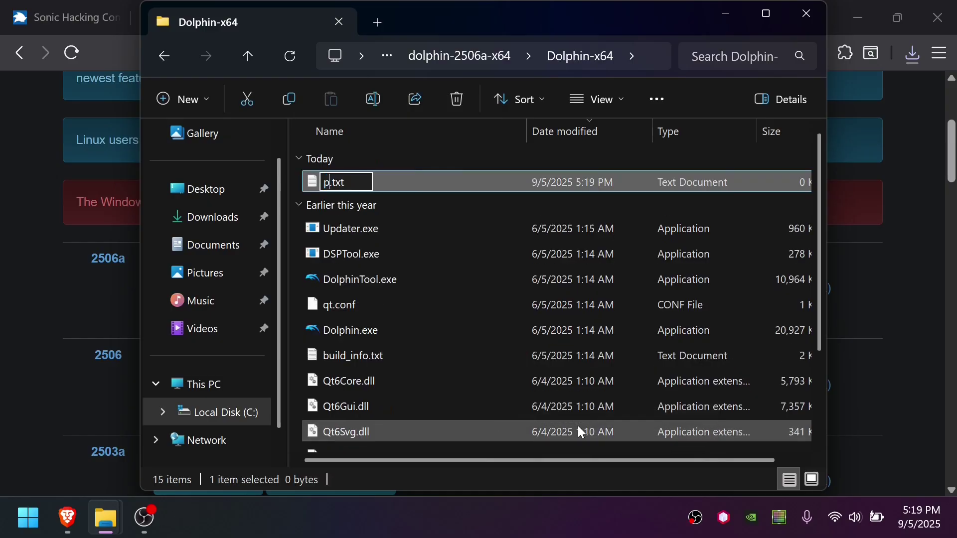
key(Return)
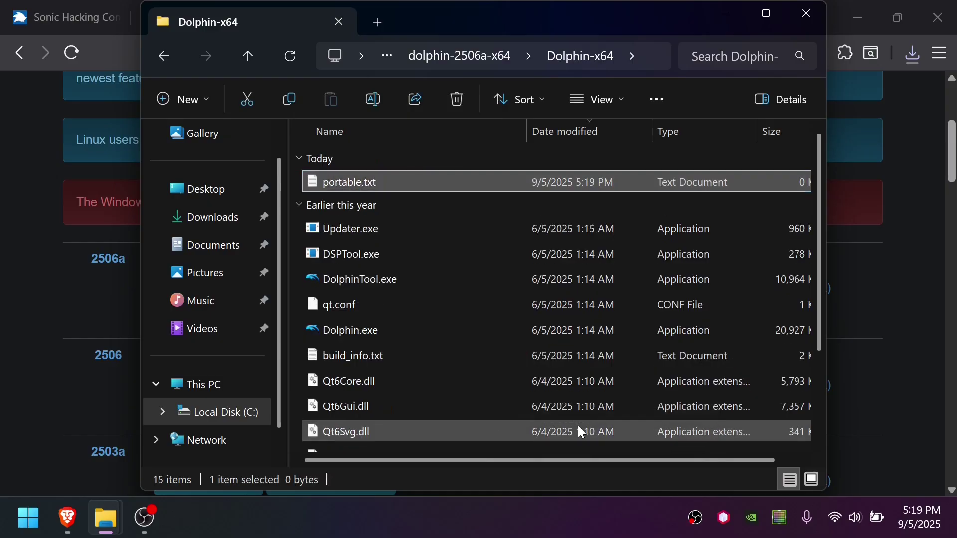
Step: Launch Dolphin.exe and show the File Format column in the game list
click(407, 324)
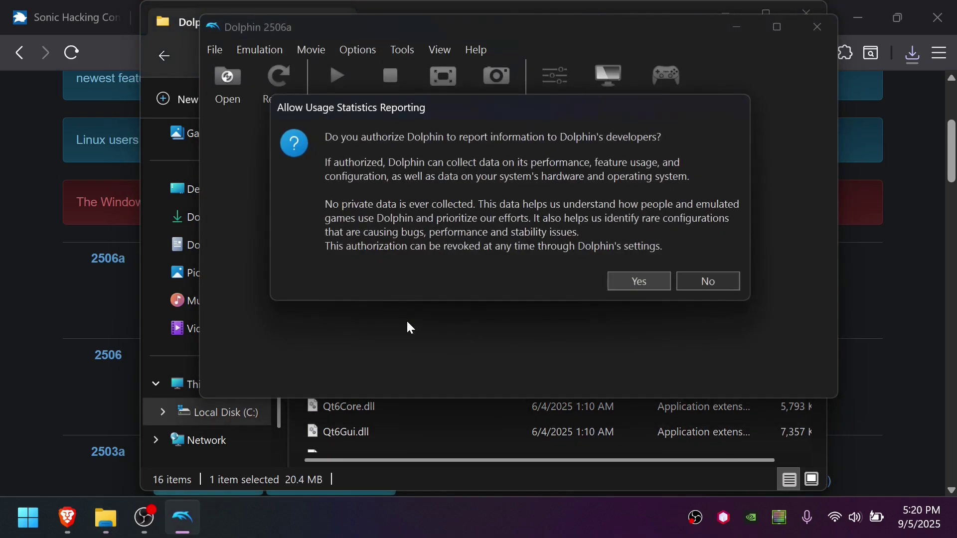
click(413, 431)
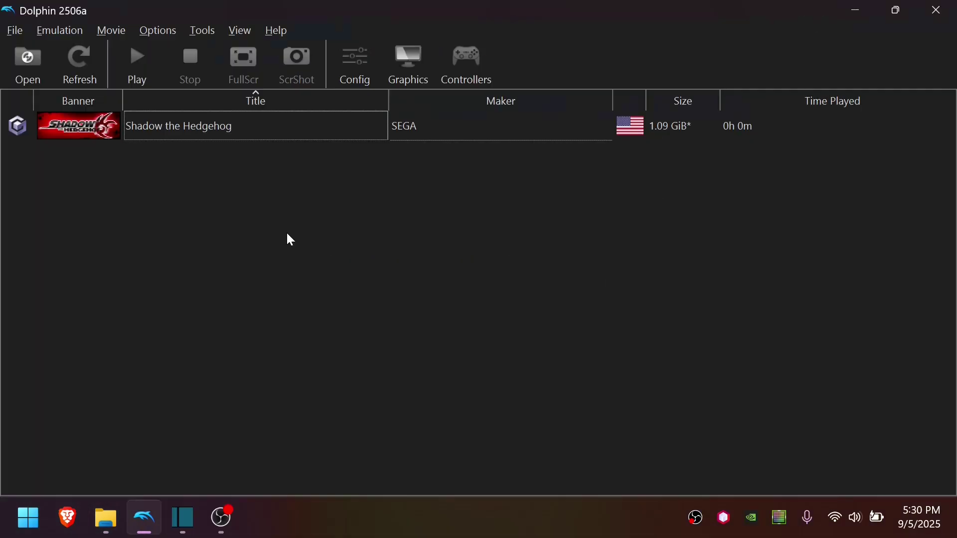
right_click(306, 102)
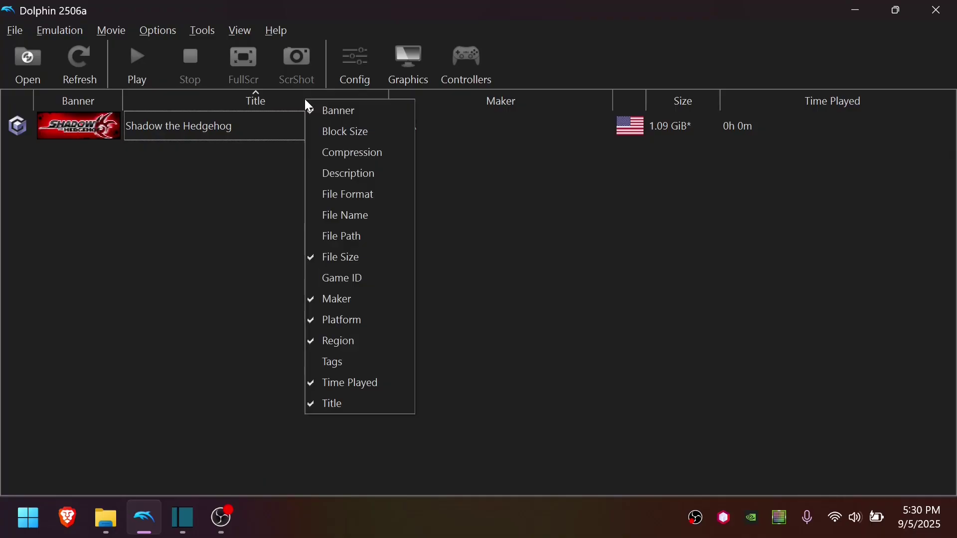
click(375, 200)
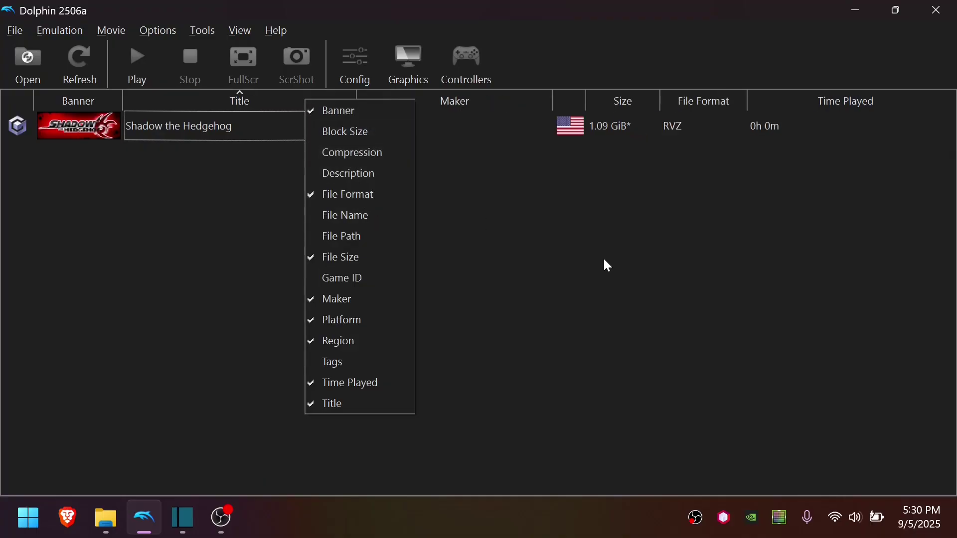
click(675, 119)
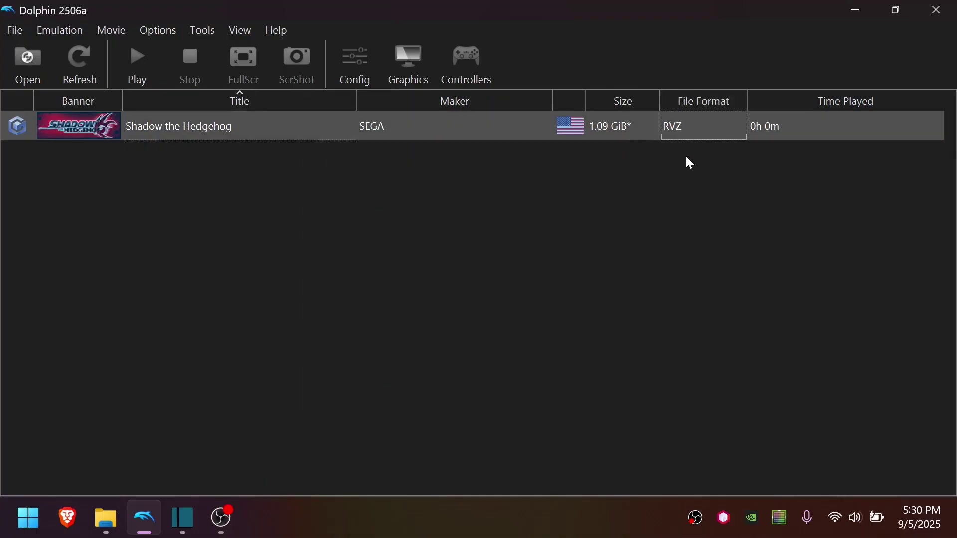
Step: Convert the RVZ copy of Shadow the Hedgehog to ISO format
right_click(274, 128)
click(326, 241)
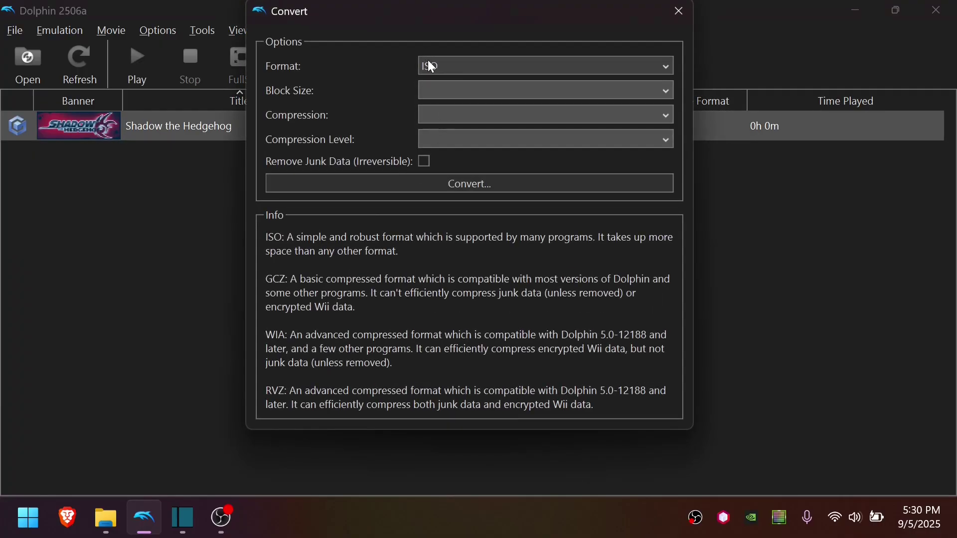
click(452, 184)
key(Return)
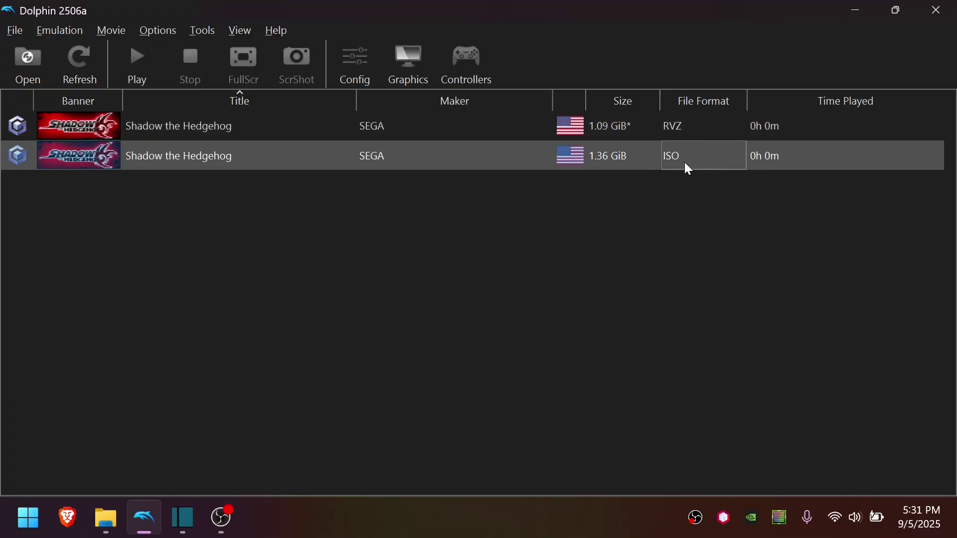
click(689, 130)
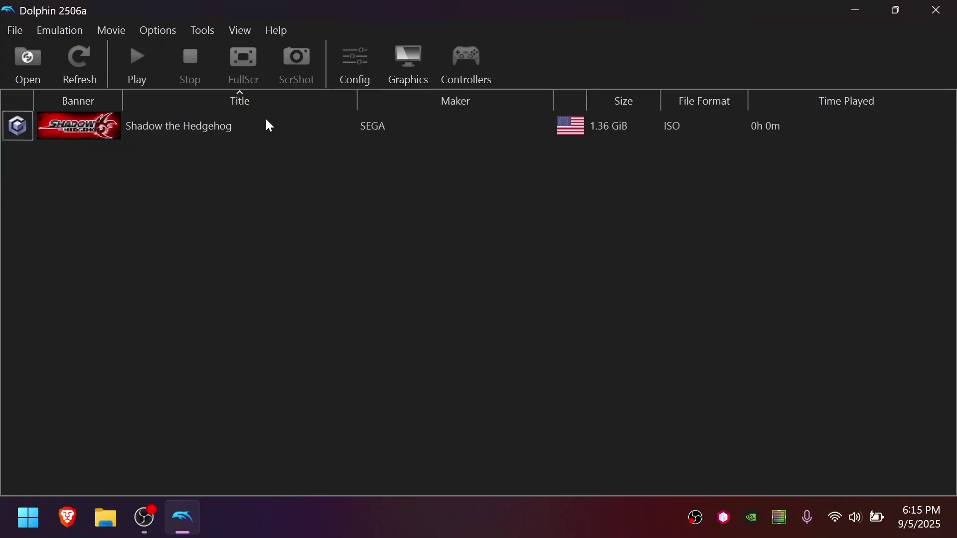
Step: Verify the integrity of the Shadow the Hedgehog ISO in its properties, compare its hashes with the GitHub README, and close the properties
right_click(266, 119)
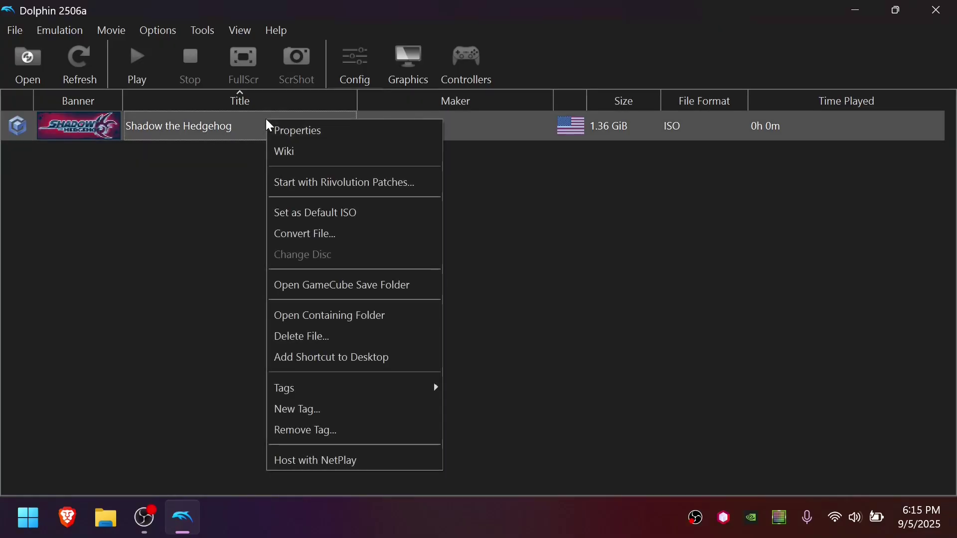
click(294, 129)
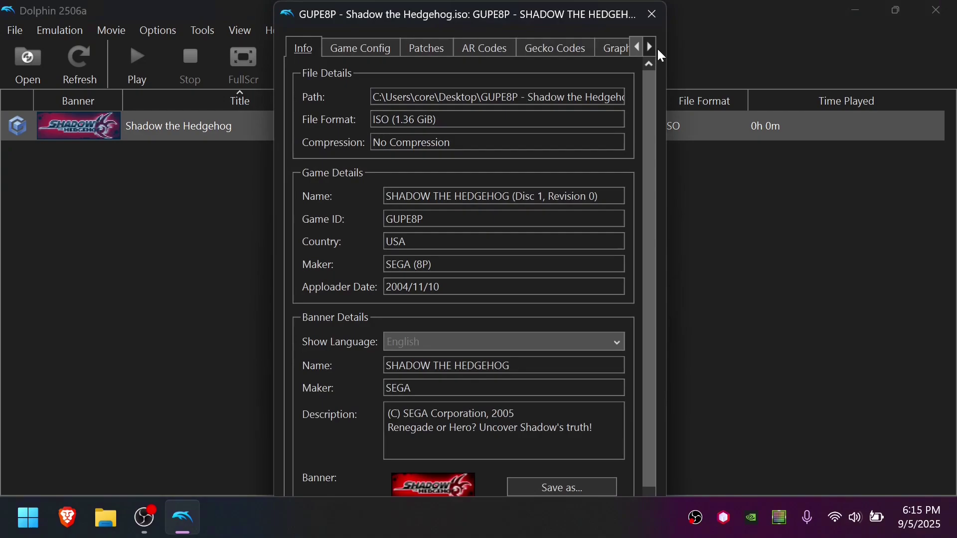
click(650, 47)
click(650, 47)
click(651, 47)
click(545, 52)
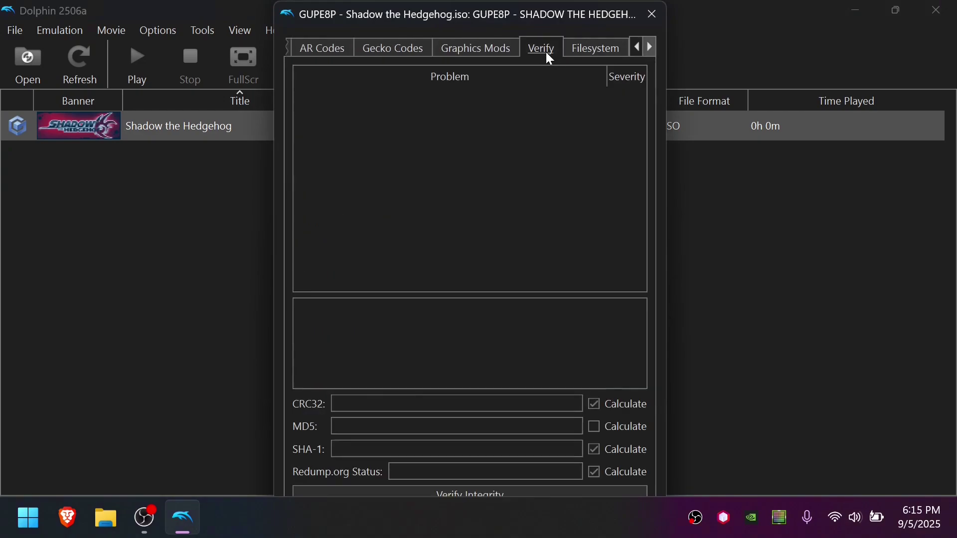
click(537, 491)
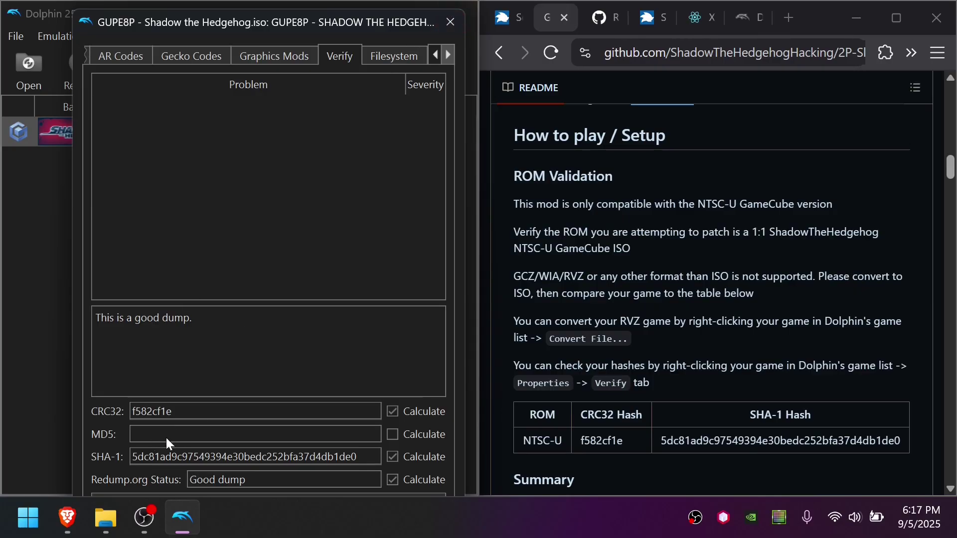
click(437, 21)
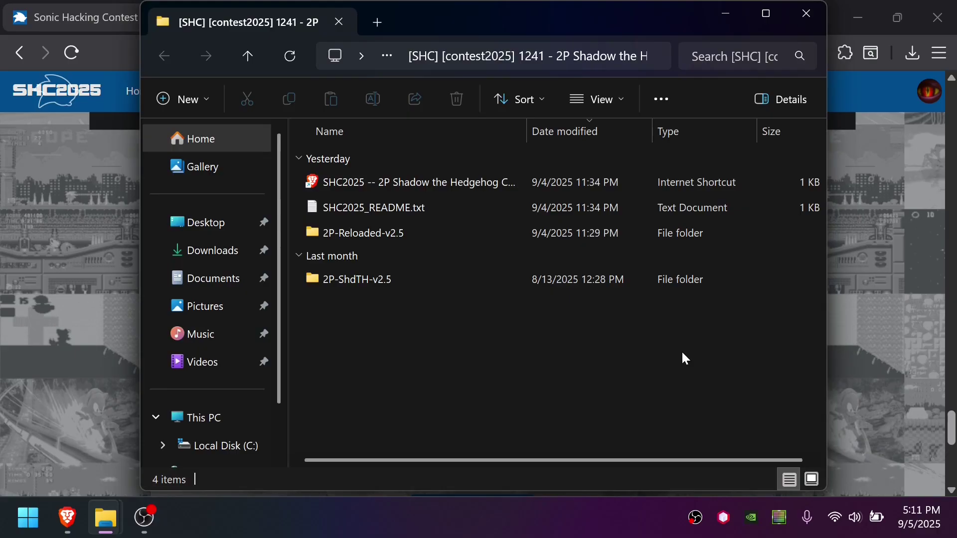
Step: Open the Reloaded v1.2 dependency link in the 2P-Reloaded-v2.5 folder and find the download area of its SHC page
double_click(402, 232)
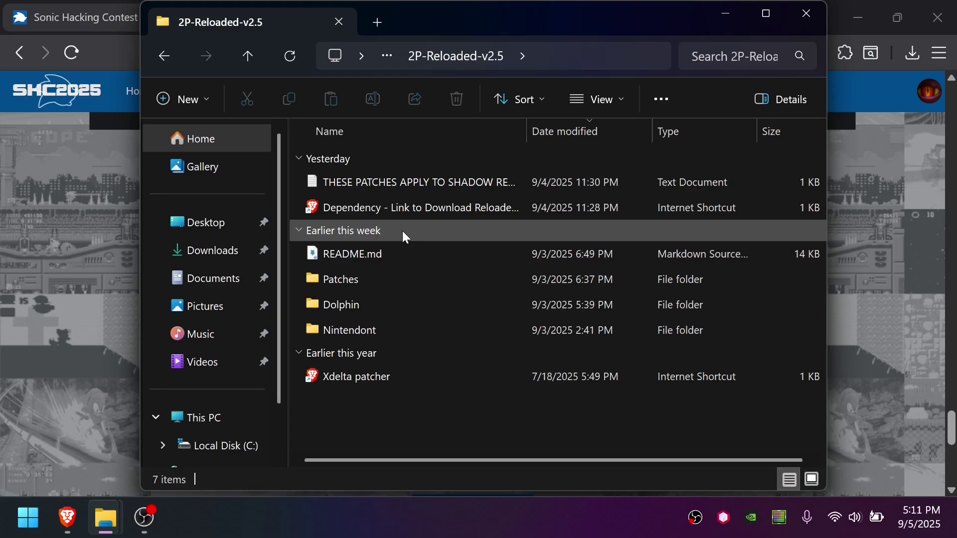
mouse_move(459, 210)
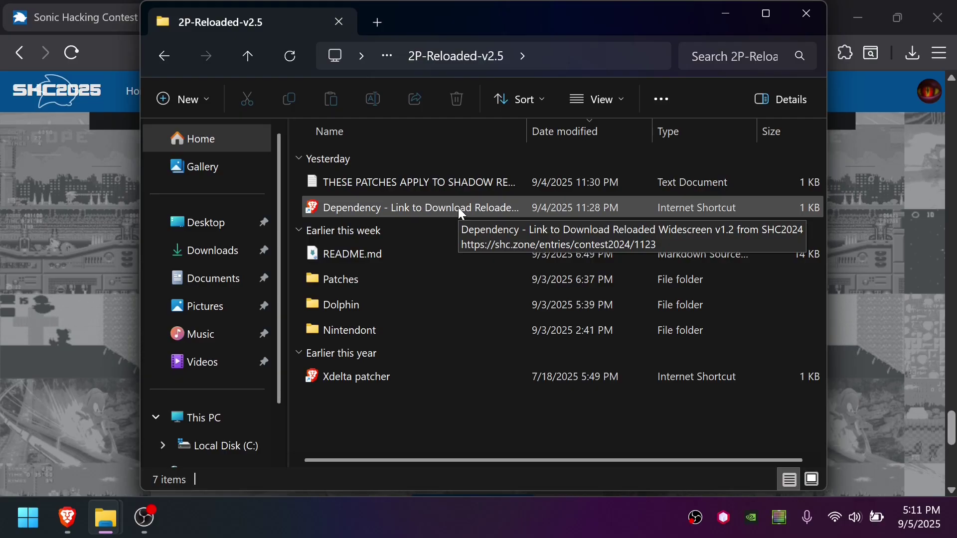
double_click(458, 208)
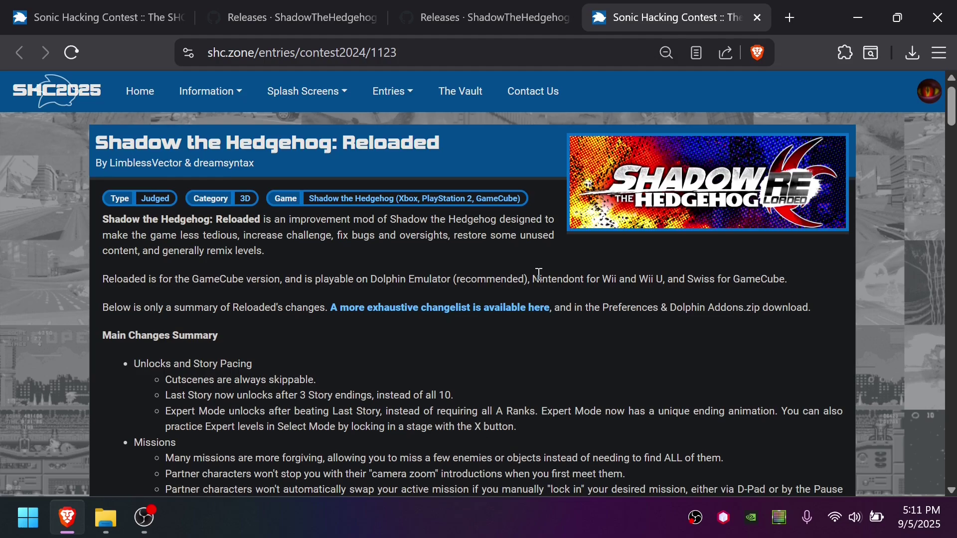
scroll(539, 273, down, 20)
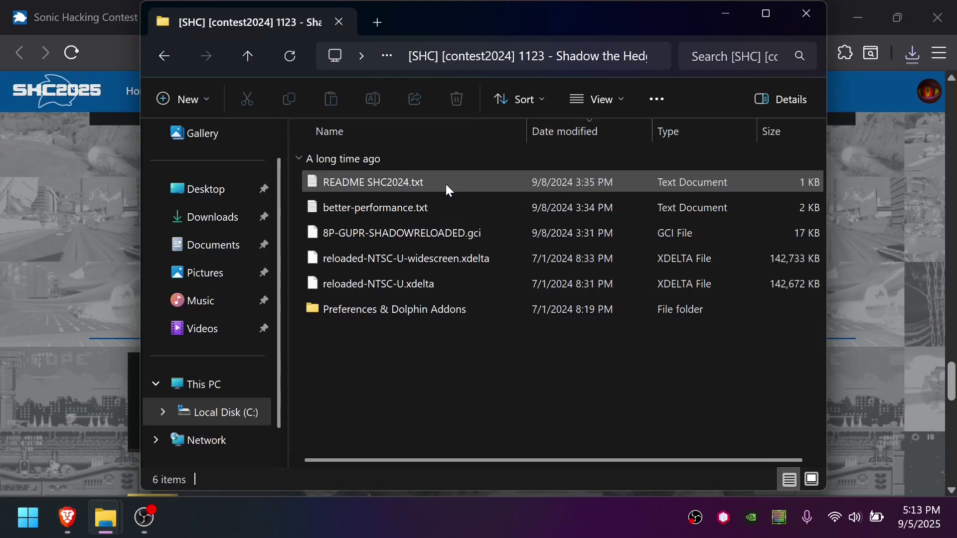
Step: Delete everything in the extracted contest2024 Reloaded folder except reloaded-NTSC-U-widescreen.xdelta, and select that file
key(ctrl+a)
ctrl+click(447, 260)
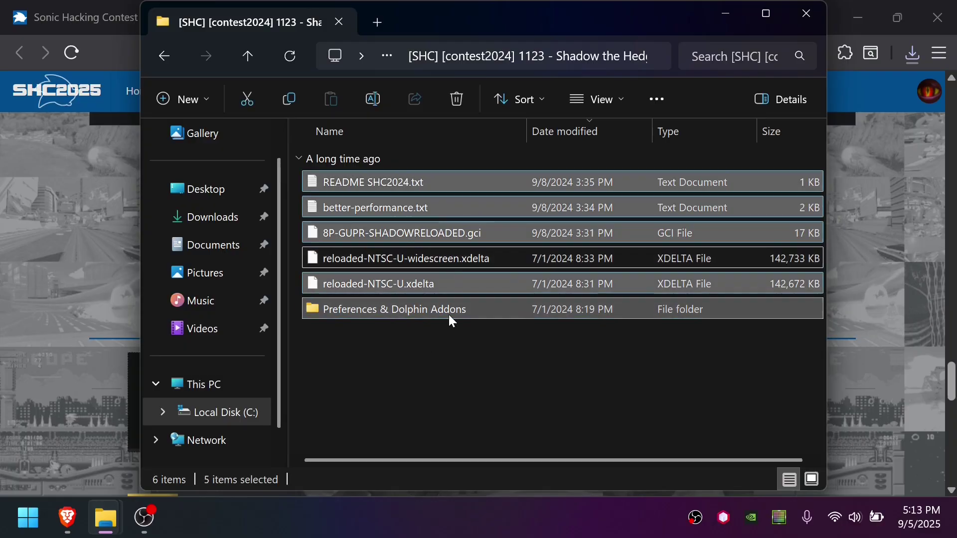
key(Delete)
drag(449, 316, 460, 132)
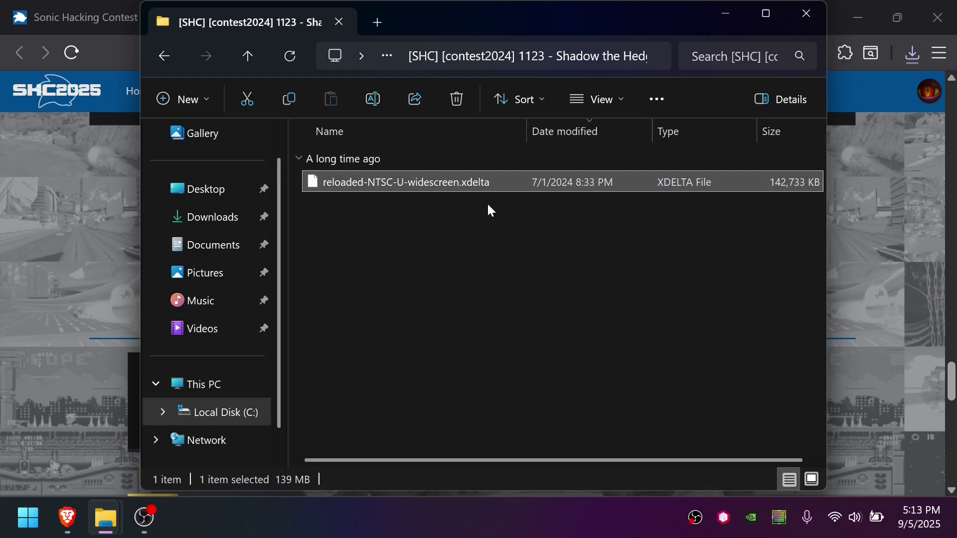
Step: Return to the 2P-Reloaded-v2.5 folder and open its Xdelta patcher link, allowing the file to open
key(alt+Left)
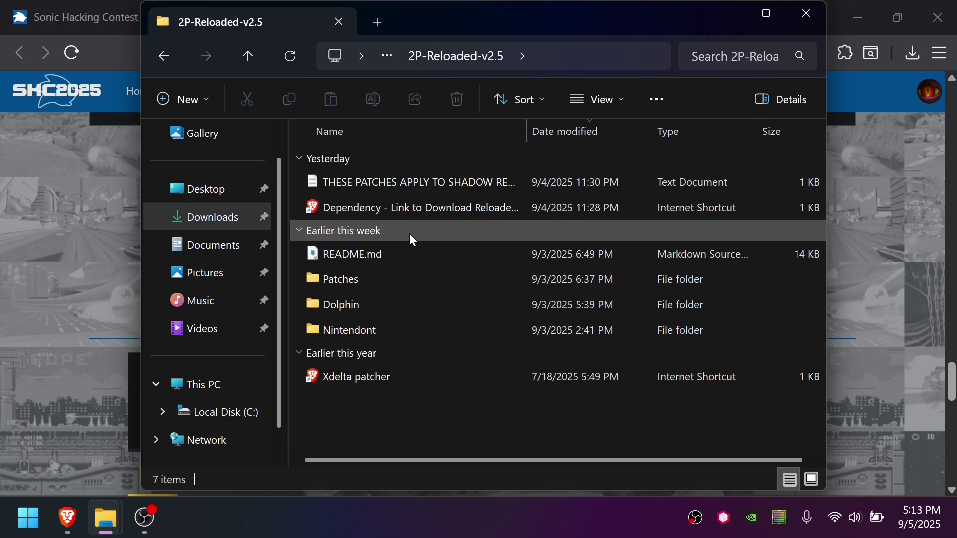
click(368, 373)
double_click(369, 374)
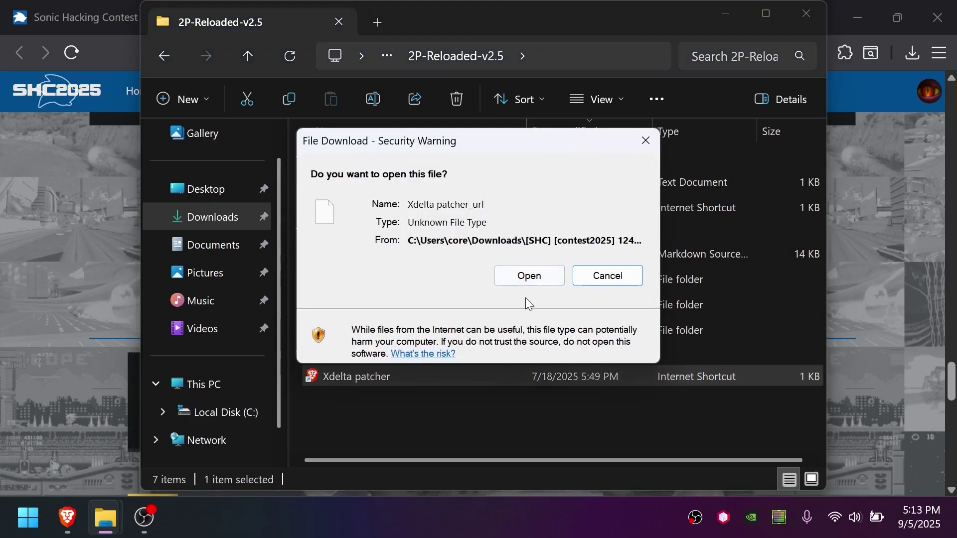
click(528, 273)
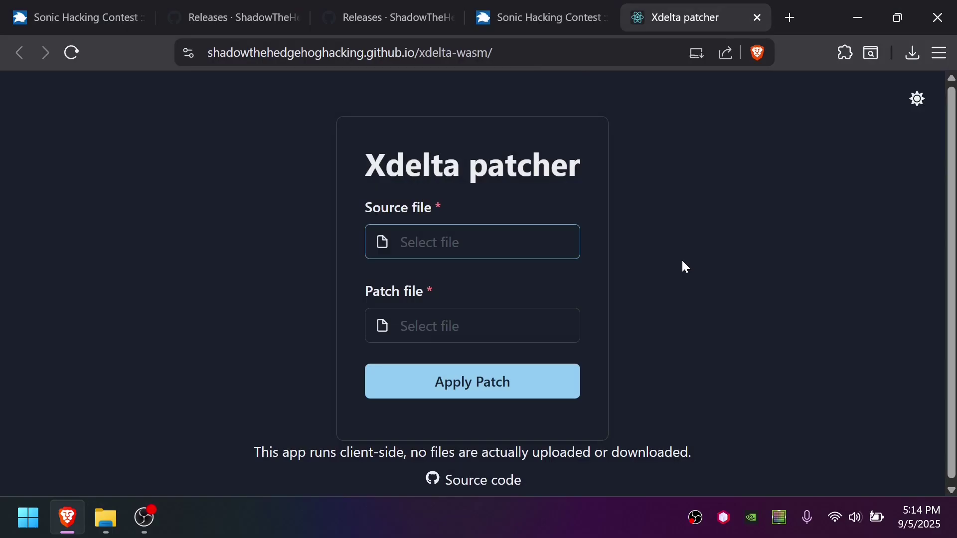
Step: Patch the desktop ISO GUPE8P - Shadow the Hedgehog.iso with reloaded-NTSC-U-widescreen.xdelta
click(500, 233)
click(76, 167)
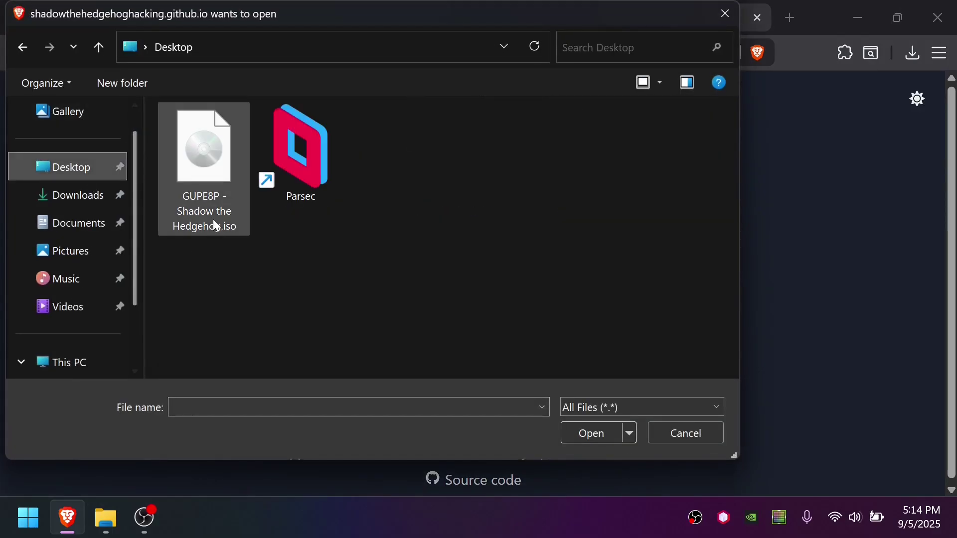
double_click(211, 200)
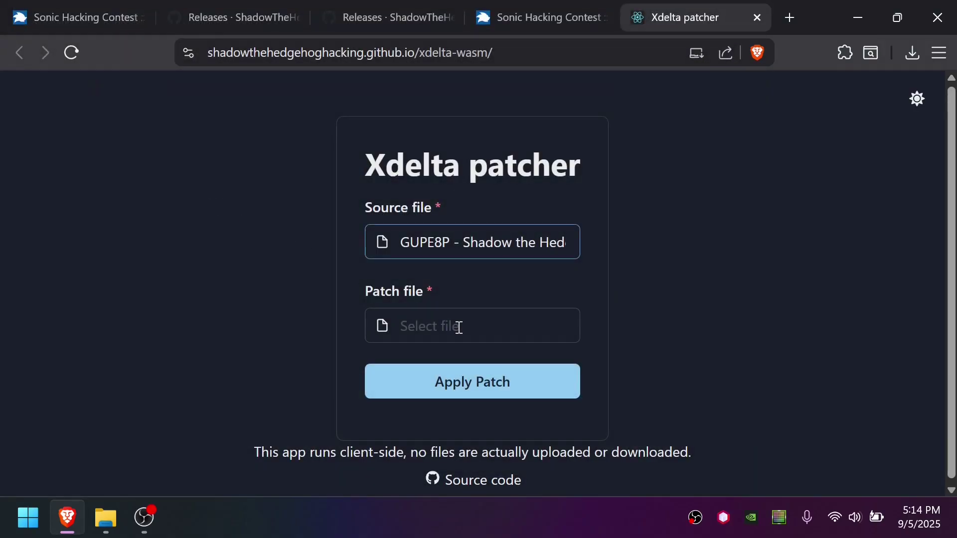
click(457, 326)
click(78, 205)
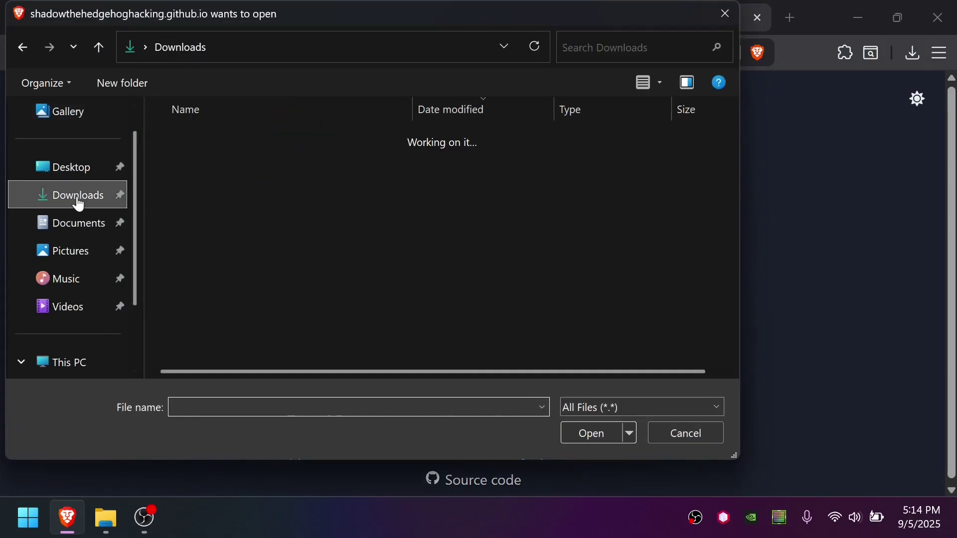
double_click(327, 304)
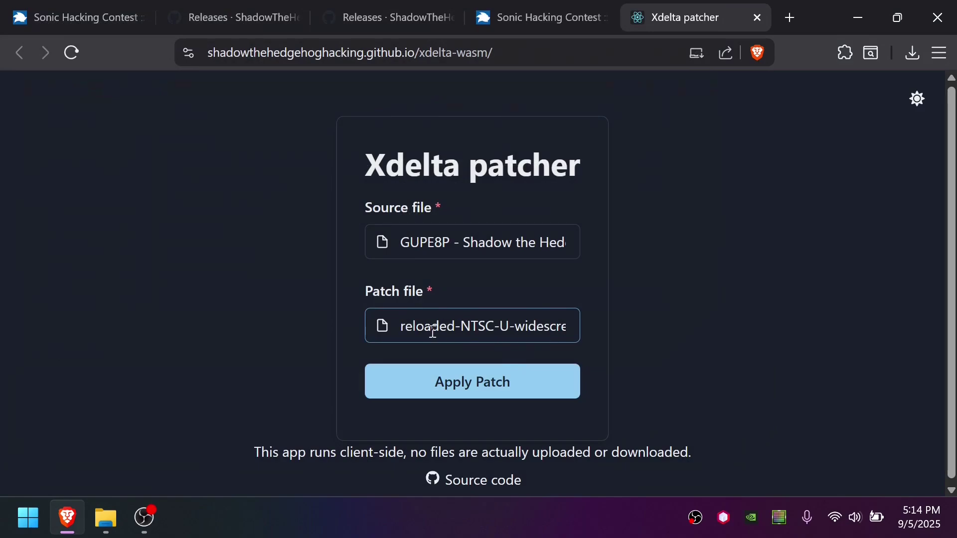
click(456, 382)
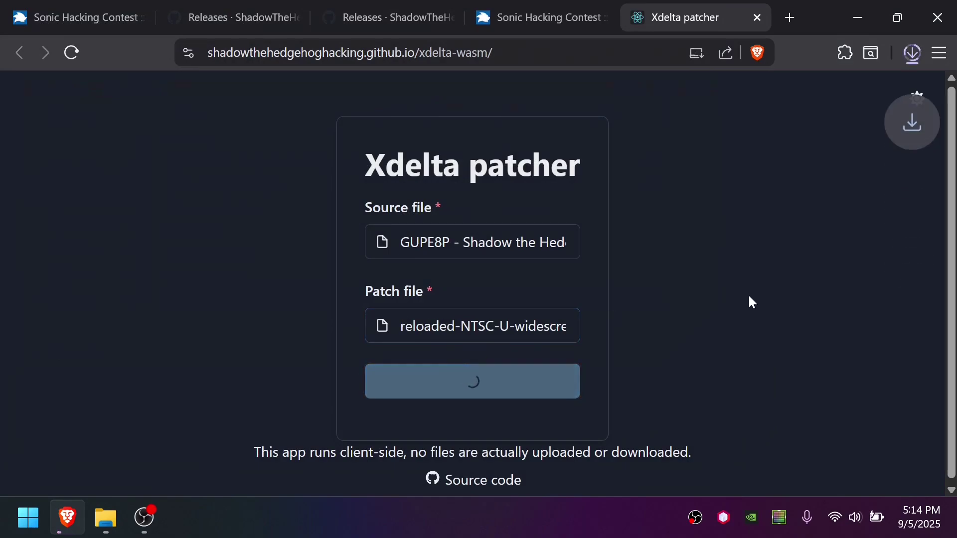
Step: Set the patcher's source file to GUPE8P - Shadow the Hedgehog-patched.iso from Downloads
click(504, 229)
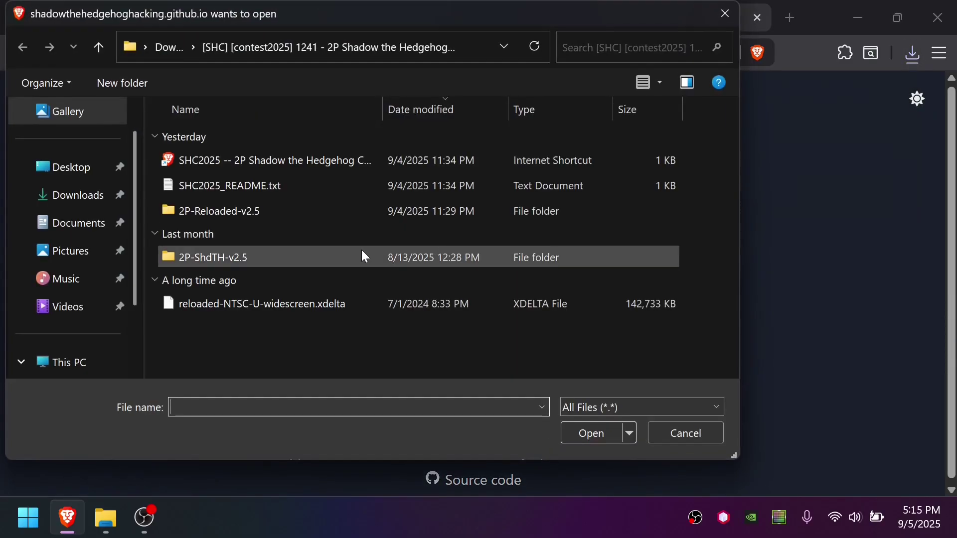
click(77, 206)
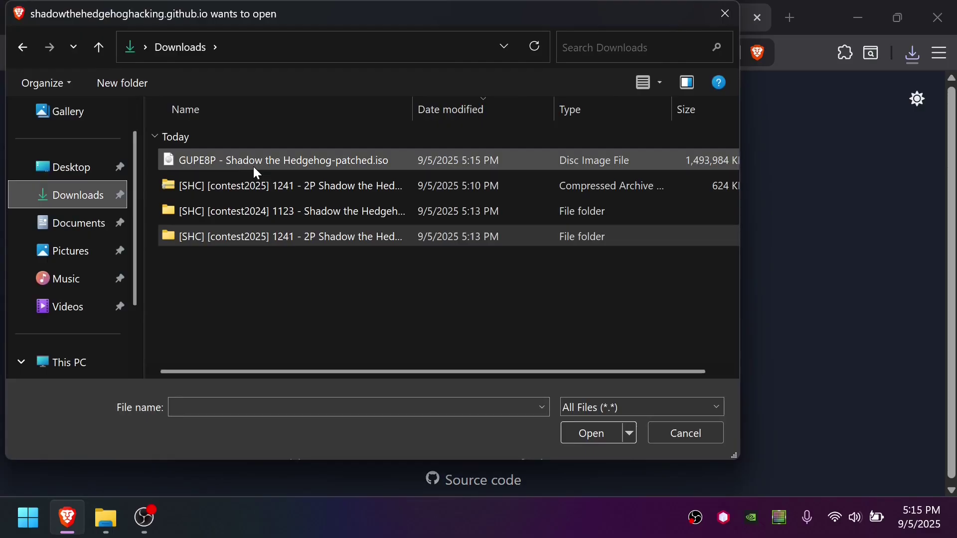
double_click(394, 163)
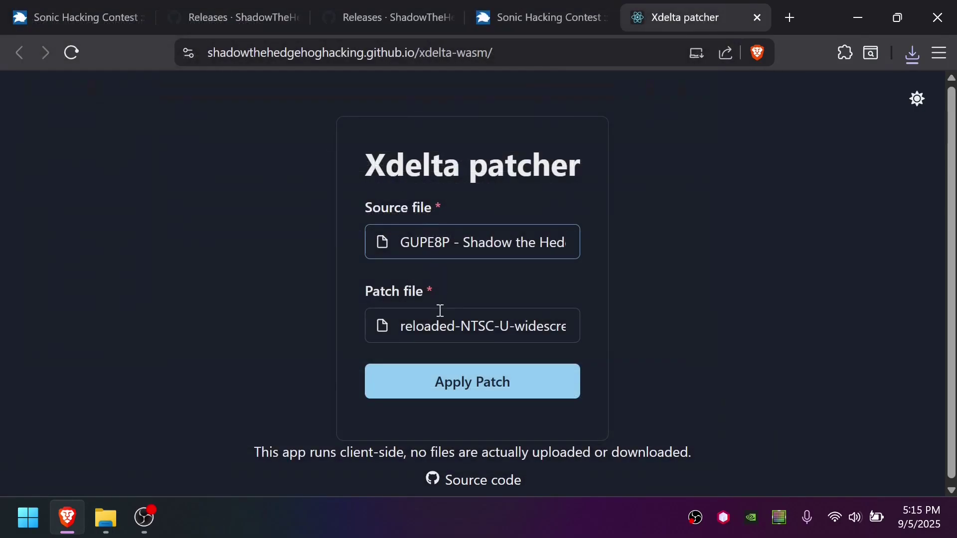
Step: Choose 2P-Reloaded-v2.5-widescreen-64M.xdelta from the 2P-Reloaded-v2.5 Patches folder as the patch file and apply the patch
click(462, 327)
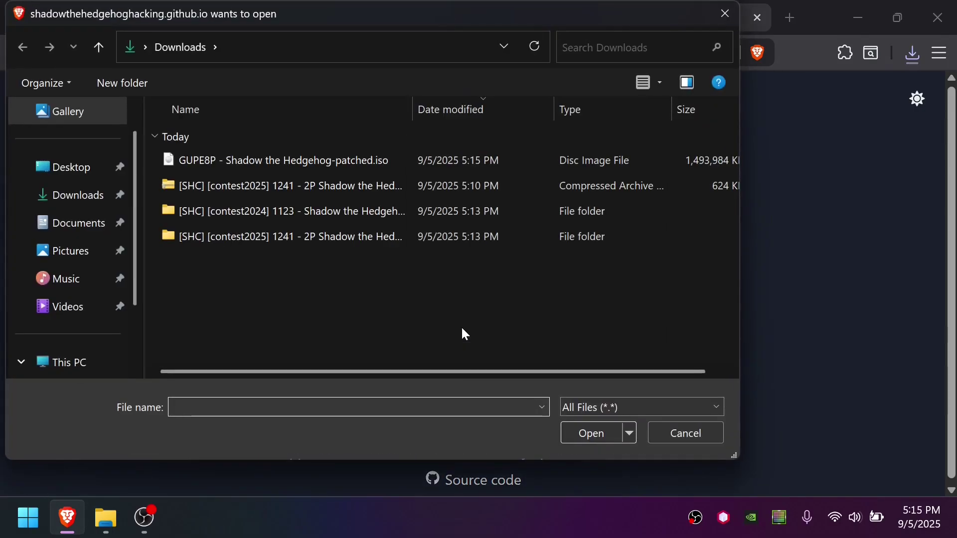
double_click(339, 236)
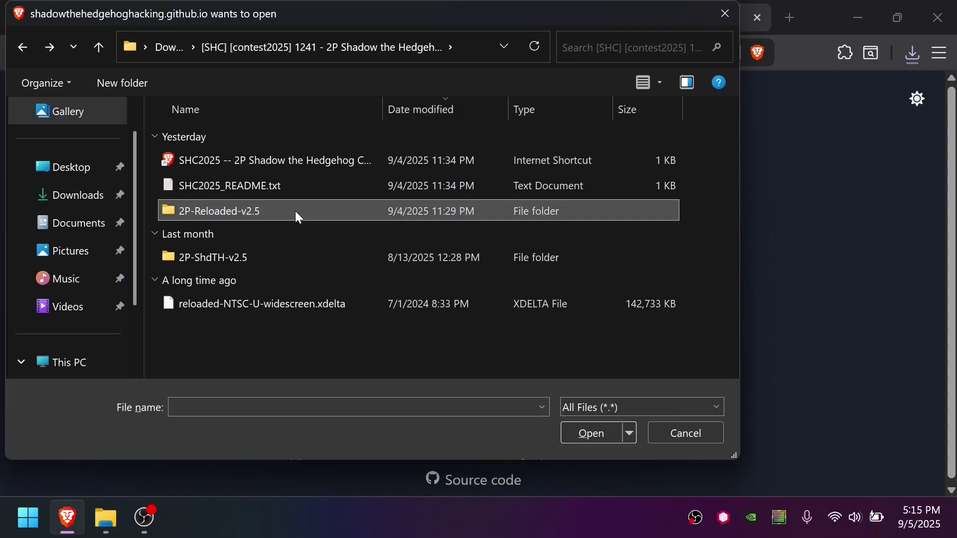
double_click(296, 212)
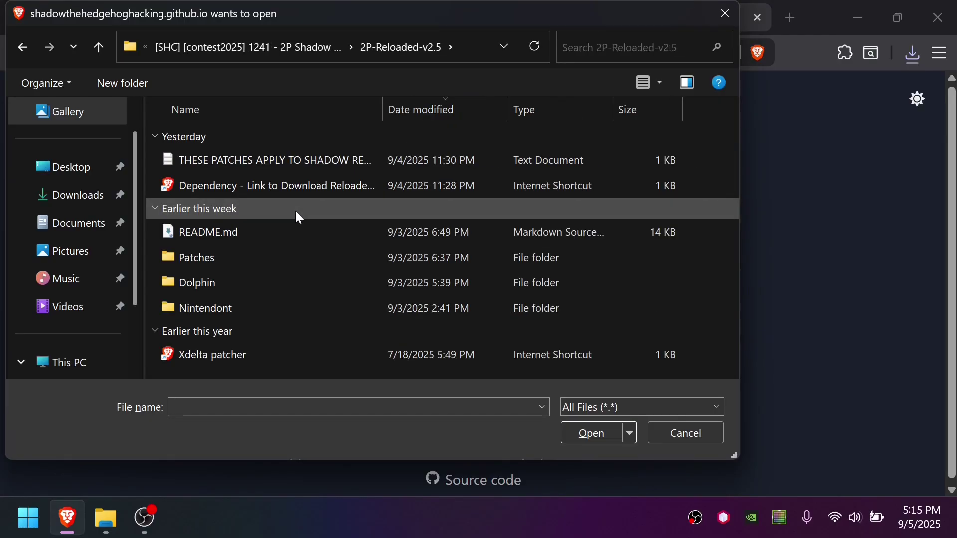
double_click(254, 257)
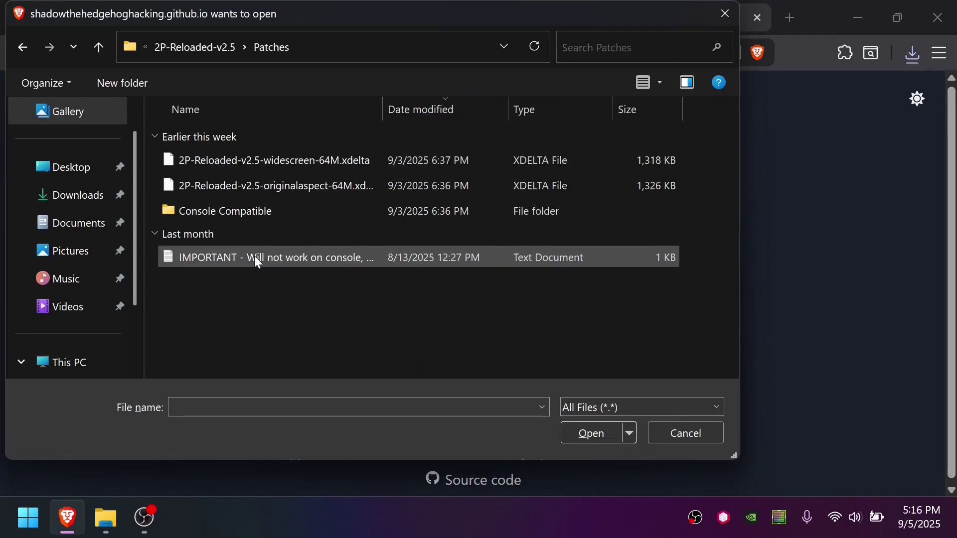
double_click(315, 211)
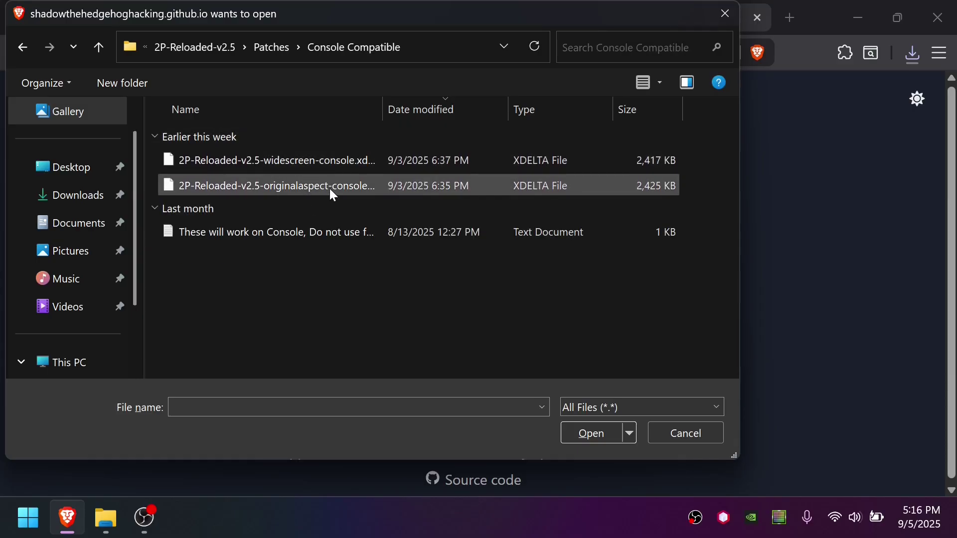
key(BackSpace)
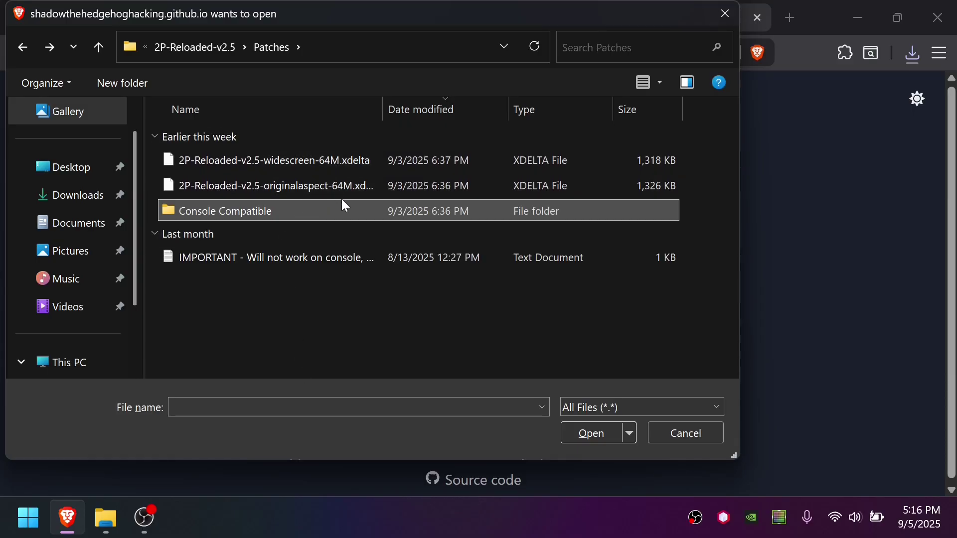
click(323, 158)
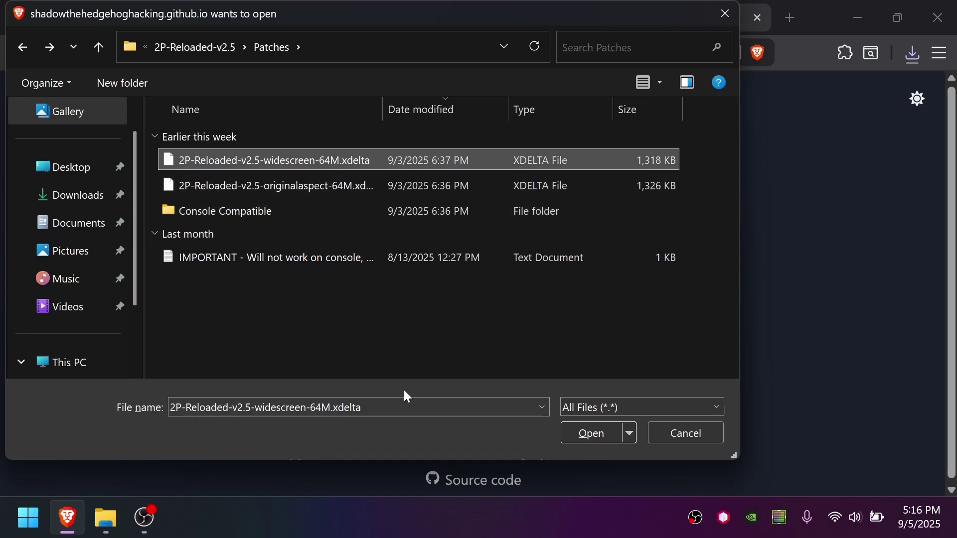
click(605, 441)
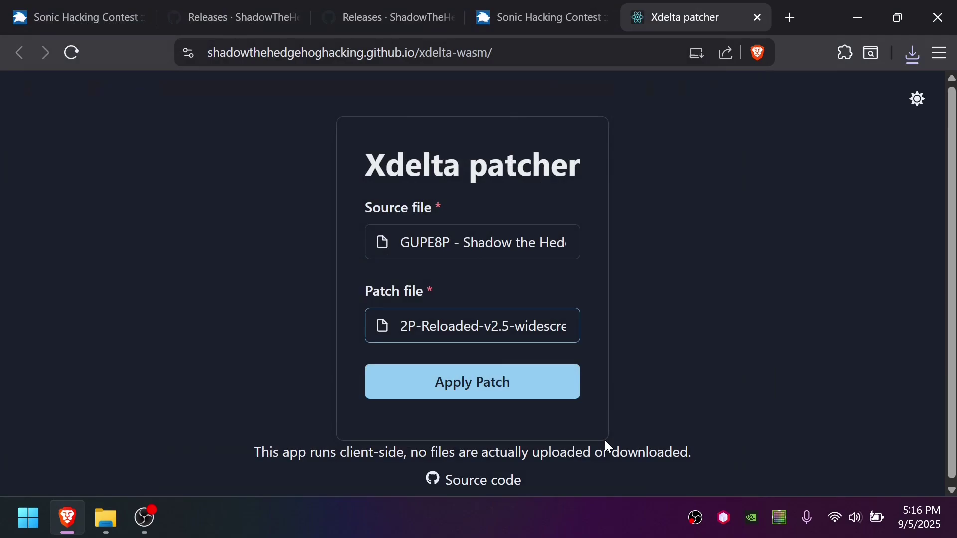
click(483, 383)
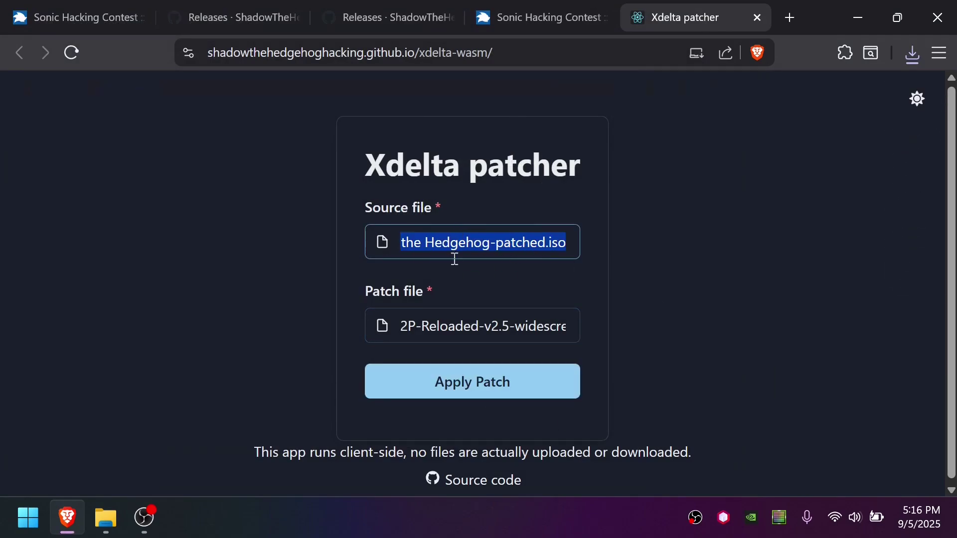
Step: Show the twice-patched ISO in its download folder and rename it as 2P Reloaded v2.5.iso
click(913, 53)
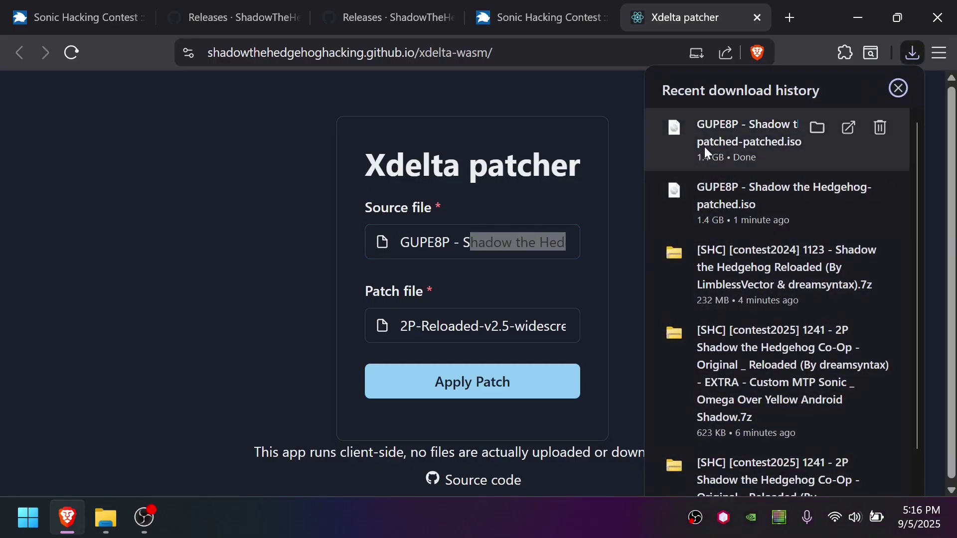
click(816, 129)
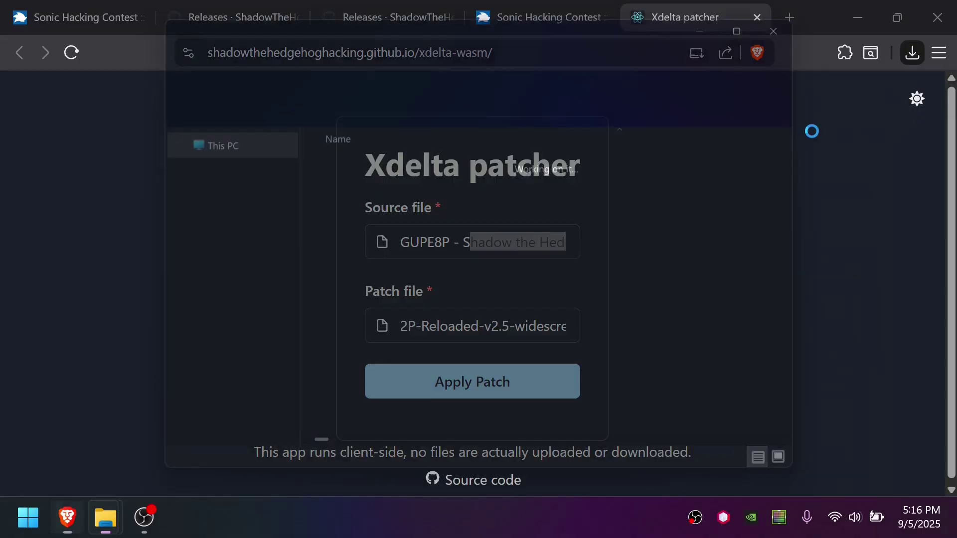
key(F2)
text(2P Reloaderd)
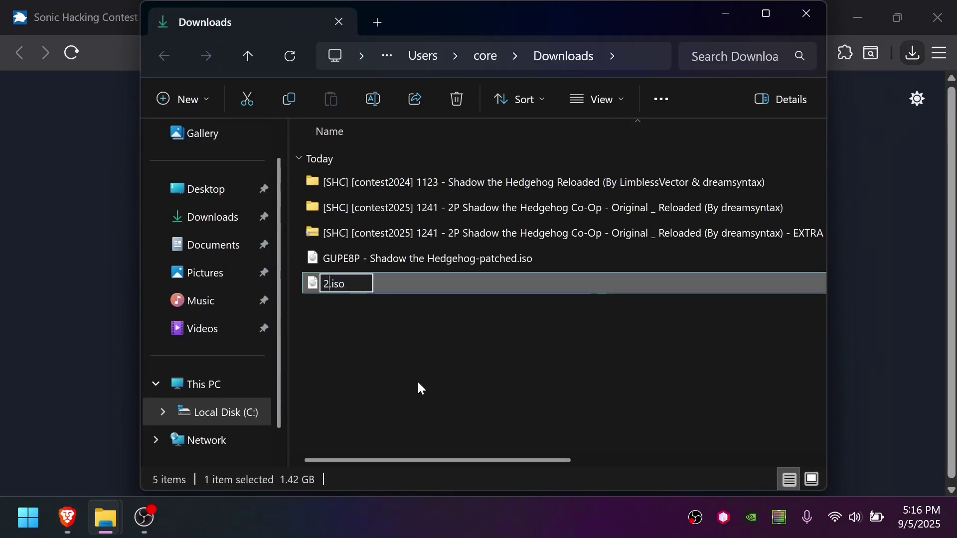
key(BackSpace)
key(BackSpace)
text(d v2.5)
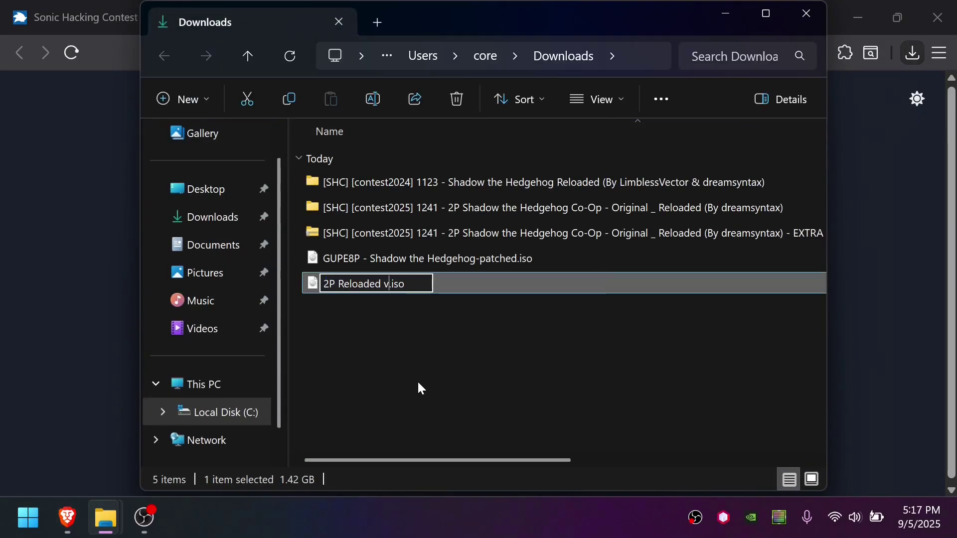
key(Return)
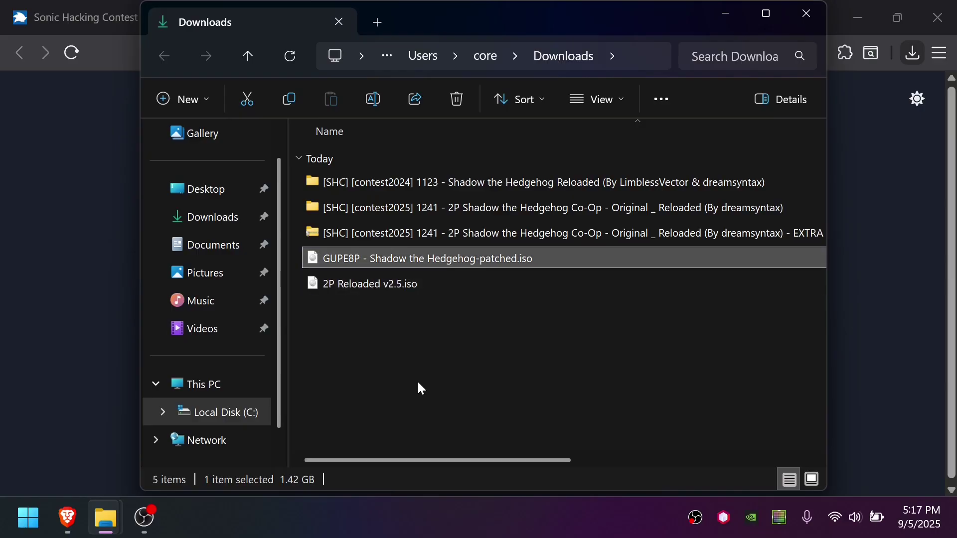
Step: Rename GUPE8P - Shadow the Hedgehog-patched.iso as Reloaded v1.2 Widescreen.iso
key(alt+Up)
key(alt+Left)
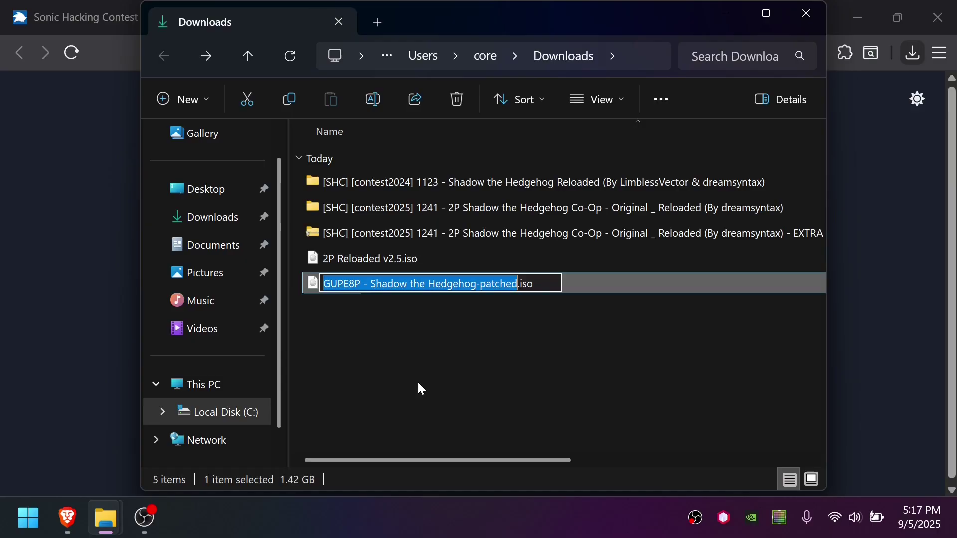
text(Reloaded)
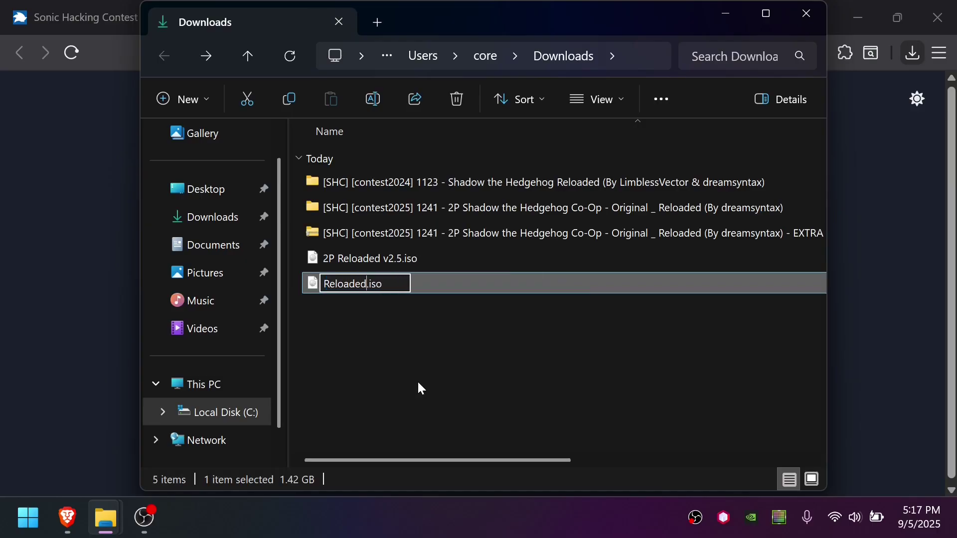
text( v1.2 Widescree)
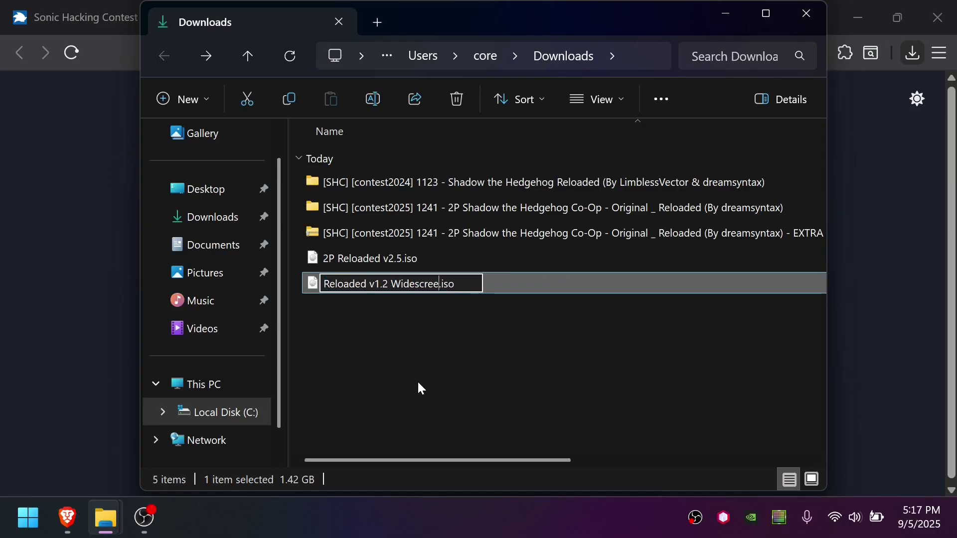
text(n)
Step: Return to the Xdelta patcher, show the ISO patched with 2P-ShdTH-v2.5-widescreen in its folder, and rename it as 2P Shadow v2.5.iso
key(alt+Tab)
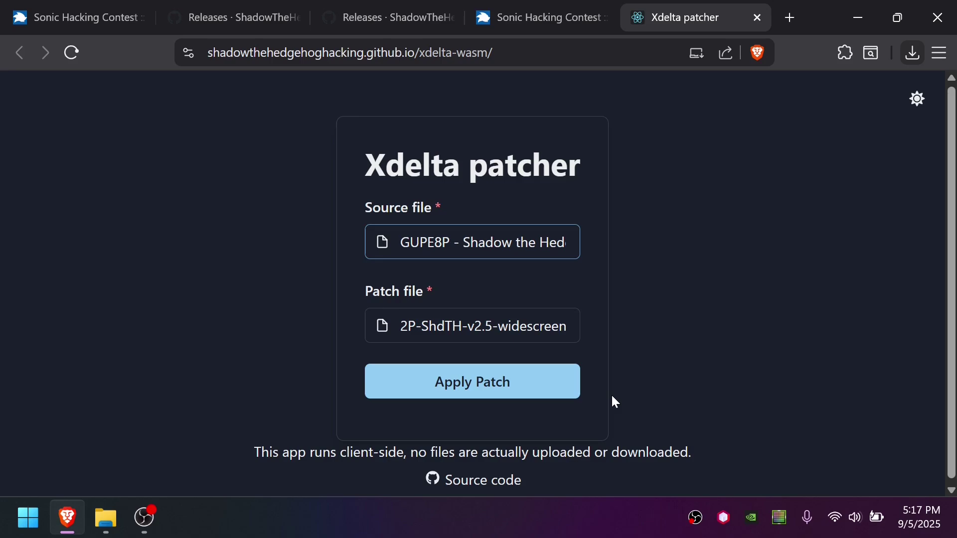
click(822, 95)
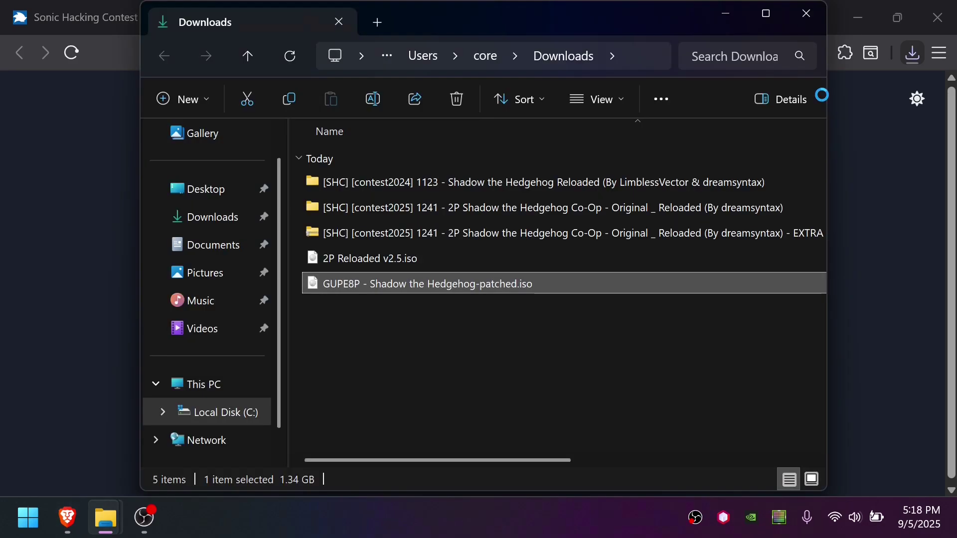
key(F2)
text(2P )
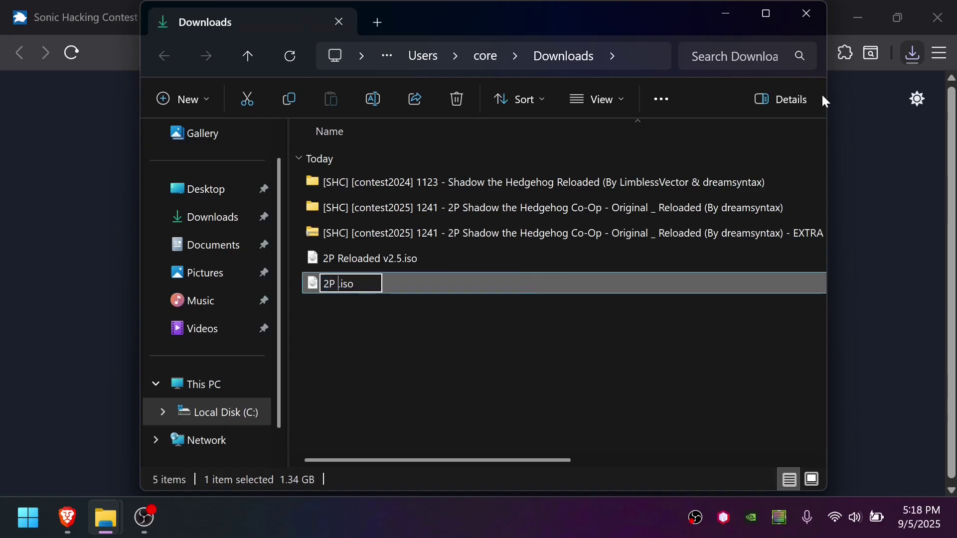
text(Shadow v2.5)
key(Return)
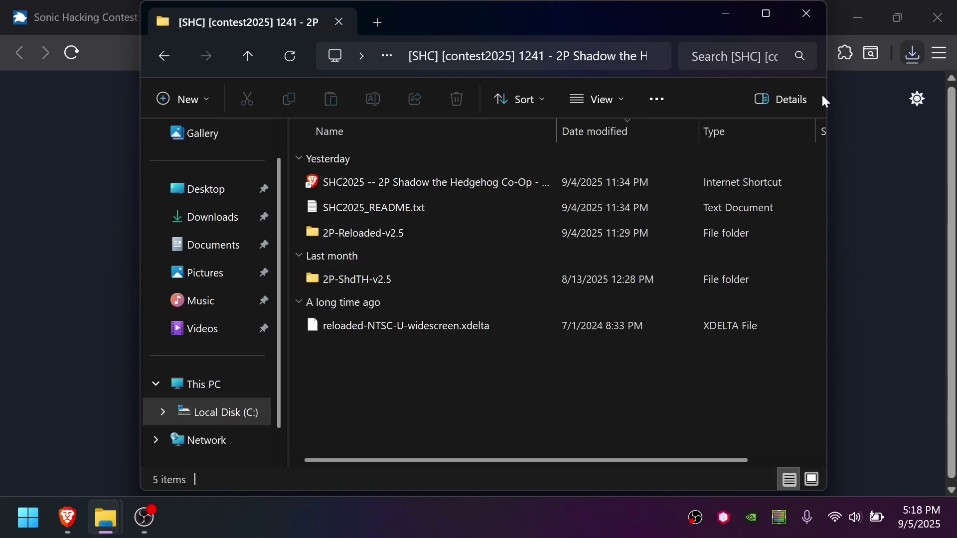
Step: Open the Dolphin folder inside 2P-Reloaded-v2.5 and select the Dolphin Configuration (Required) folder
key(Down)
key(Down)
key(Return)
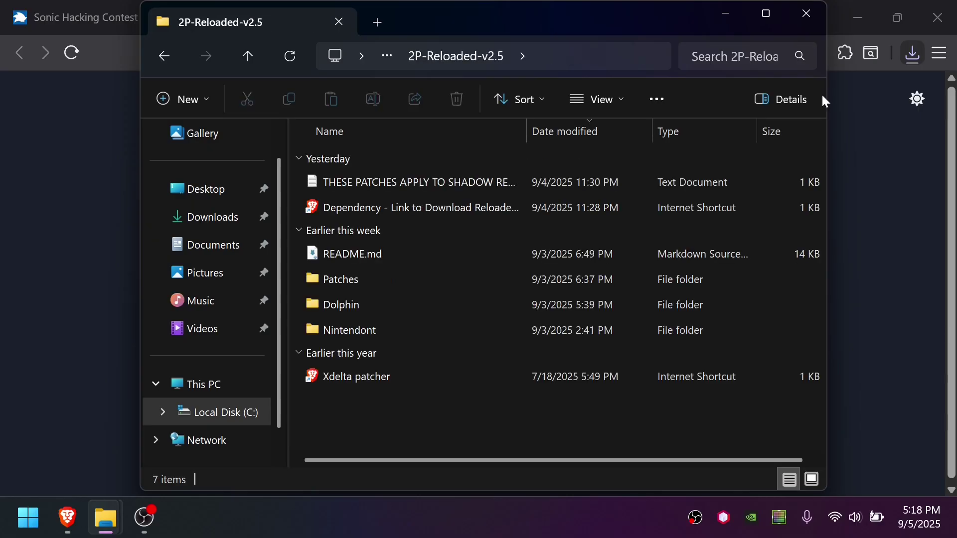
key(Down)
key(Down)
key(Down)
key(Down)
key(Down)
key(Up)
key(Return)
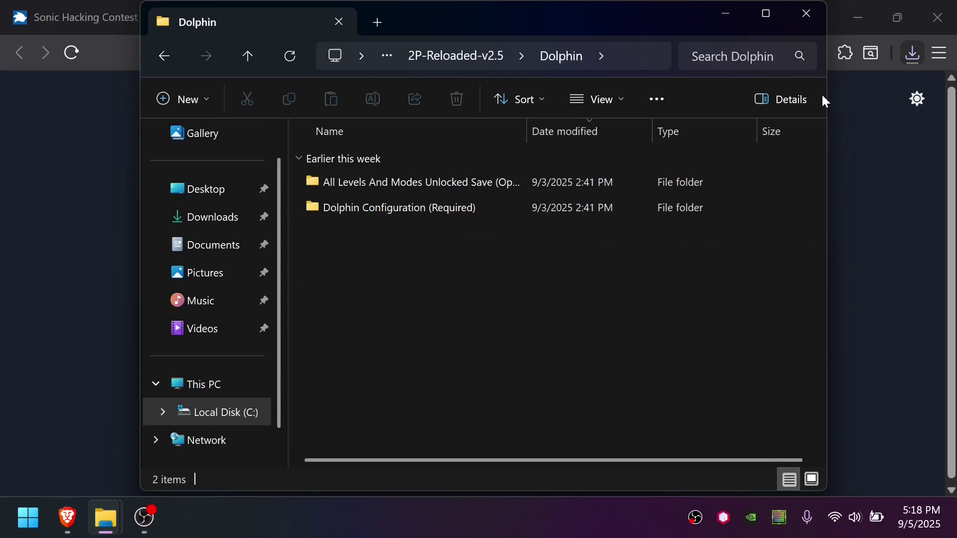
key(Down)
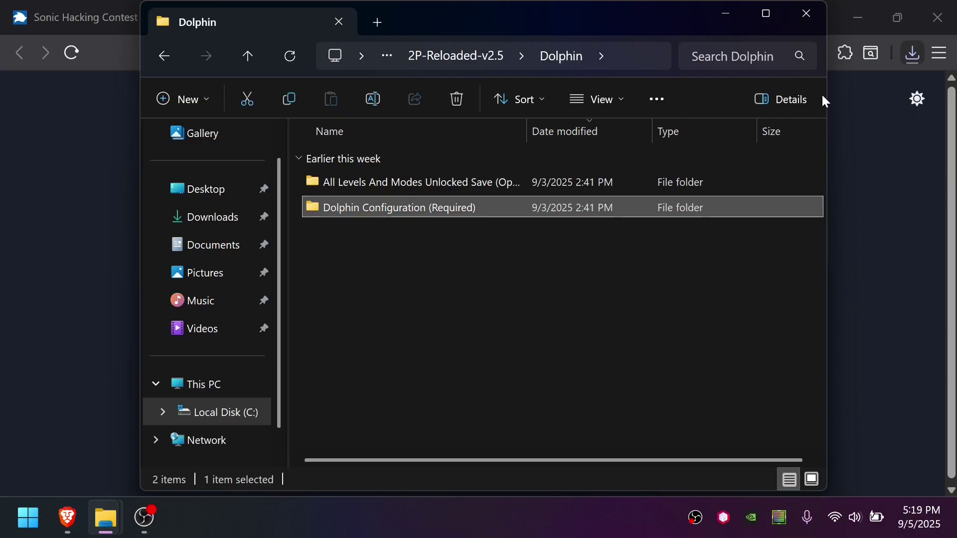
Step: Open the Dolphin Configuration (Required) folder, and show the emulator's User folder from Dolphin 2506a
key(Return)
key(Down)
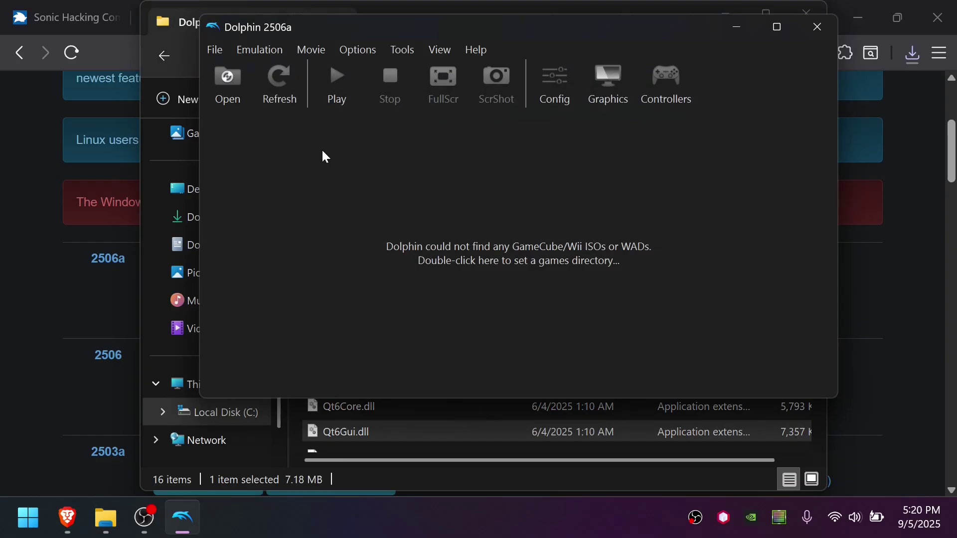
click(217, 50)
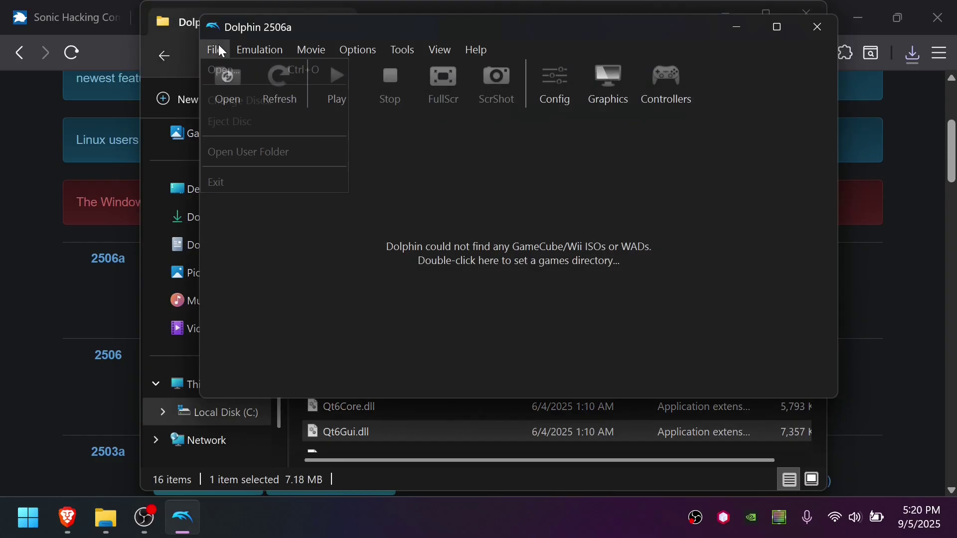
click(284, 154)
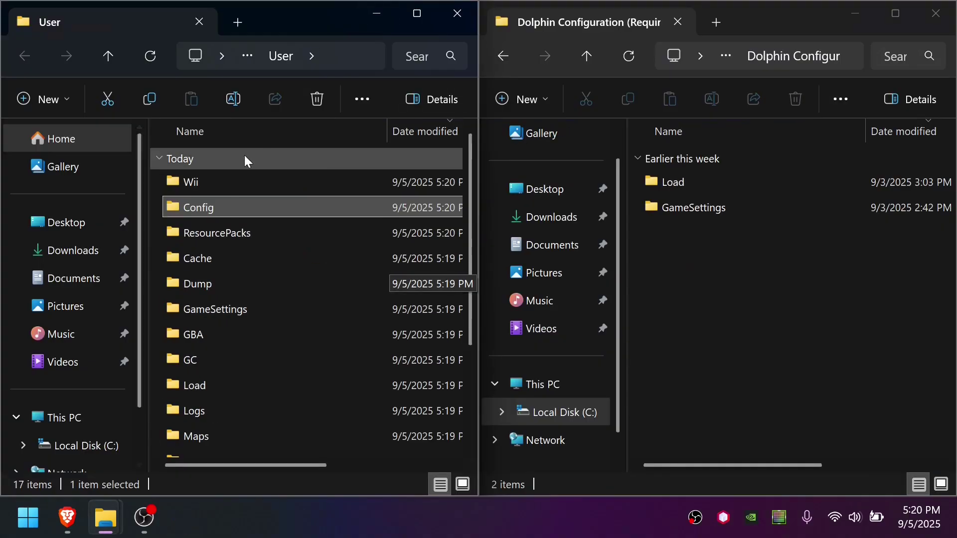
Step: Transfer the Load and GameSettings folders from the Reloaded mod's Dolphin Configuration (Required) folder into the User folder
drag(889, 308, 631, 144)
right_click(683, 182)
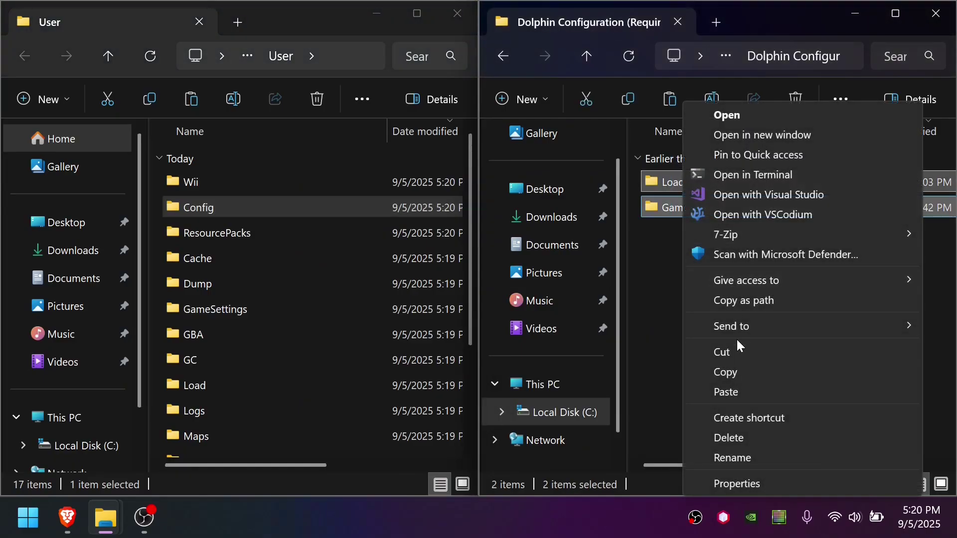
click(740, 364)
click(156, 268)
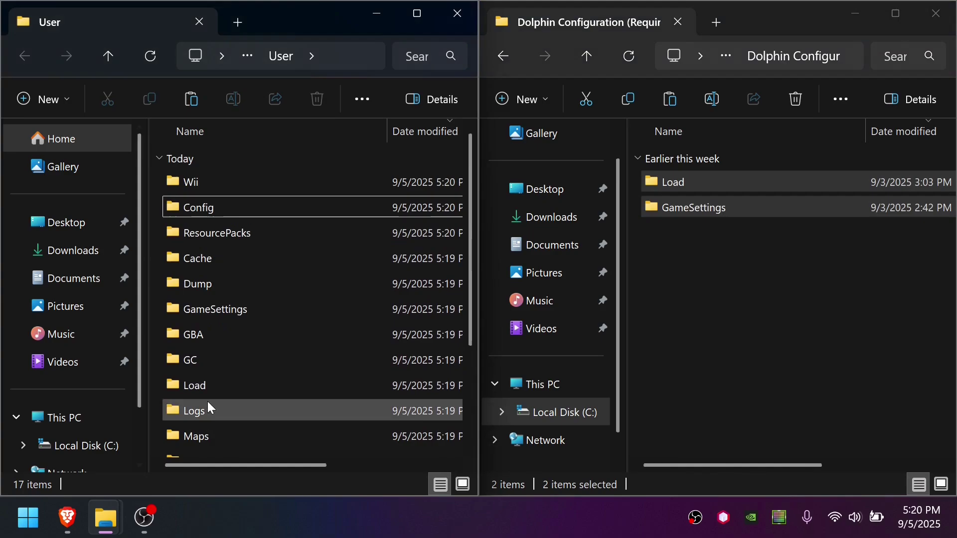
scroll(210, 322, down, 2)
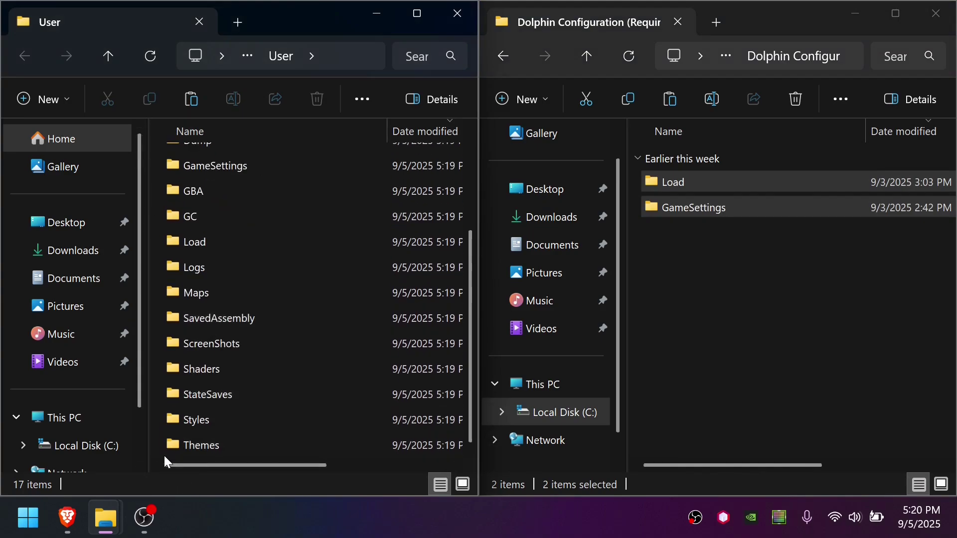
right_click(162, 456)
click(237, 260)
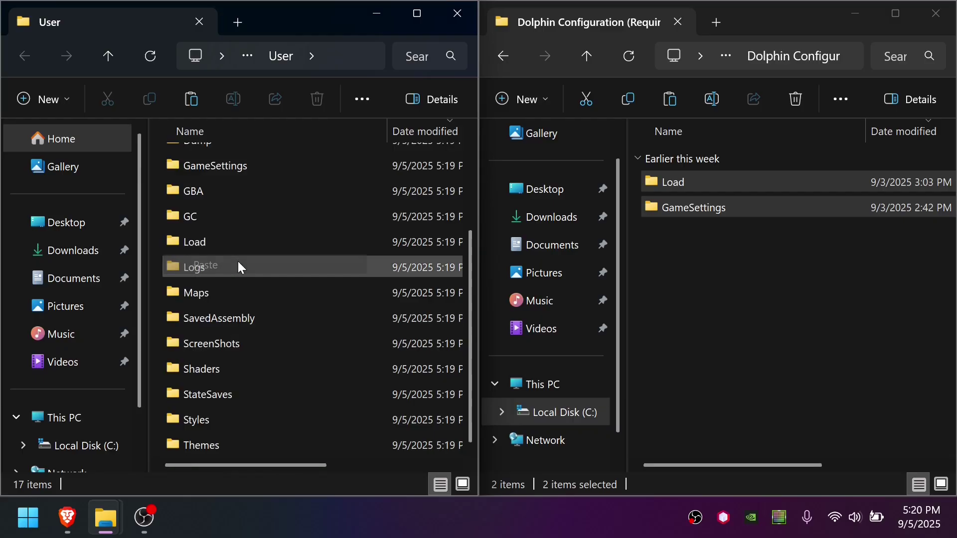
Step: Transfer the GC folder from the All Levels And Modes Unlocked Save folder into the User folder
click(754, 359)
key(alt+Left)
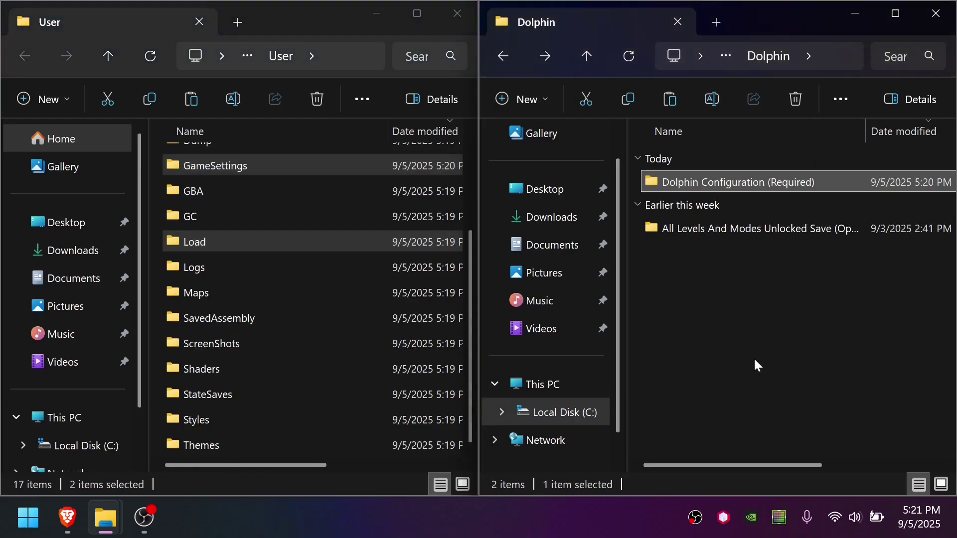
key(Down)
key(Return)
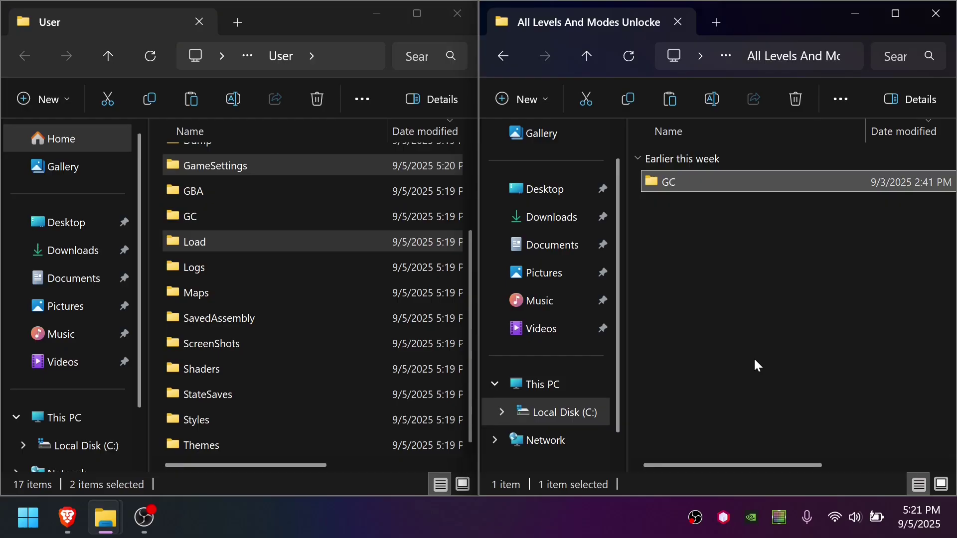
click(153, 255)
key(Up)
Step: Go to the 2P-ShdTH-v2.5 folder and open its Dolphin folder
click(849, 347)
key(alt+Up)
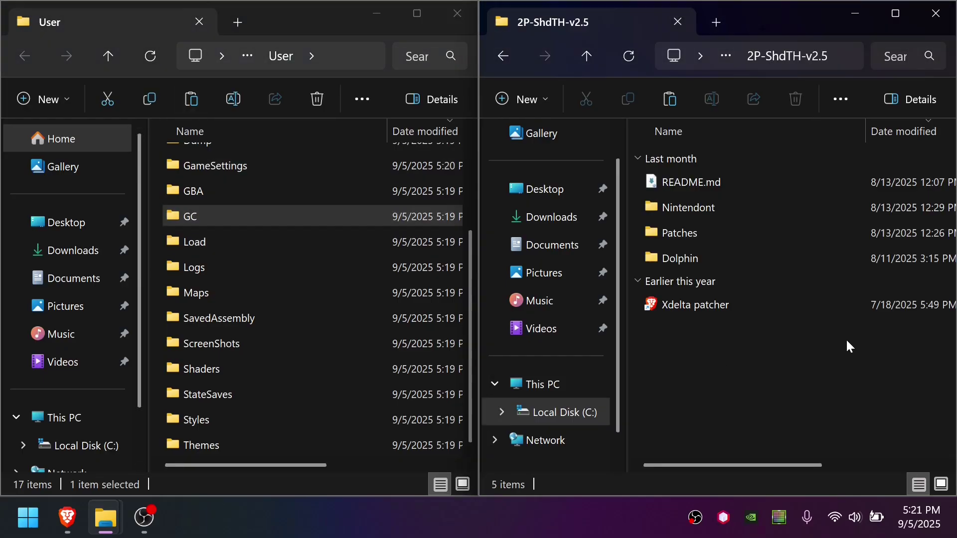
key(Down)
key(Down)
key(Down)
key(Return)
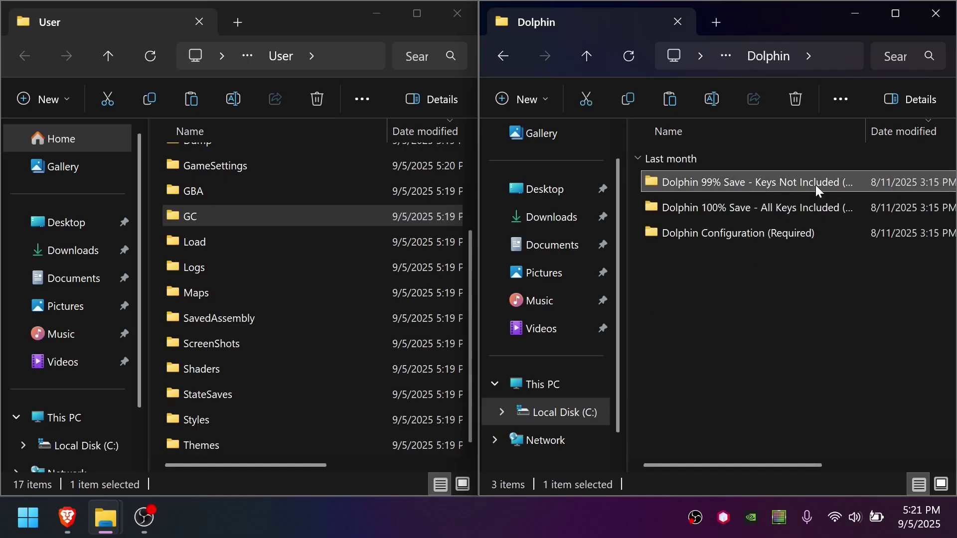
Step: Transfer the Load and GameSettings folders from the 2P-ShdTH-v2.5 Dolphin Configuration (Required) folder into the User folder
double_click(760, 230)
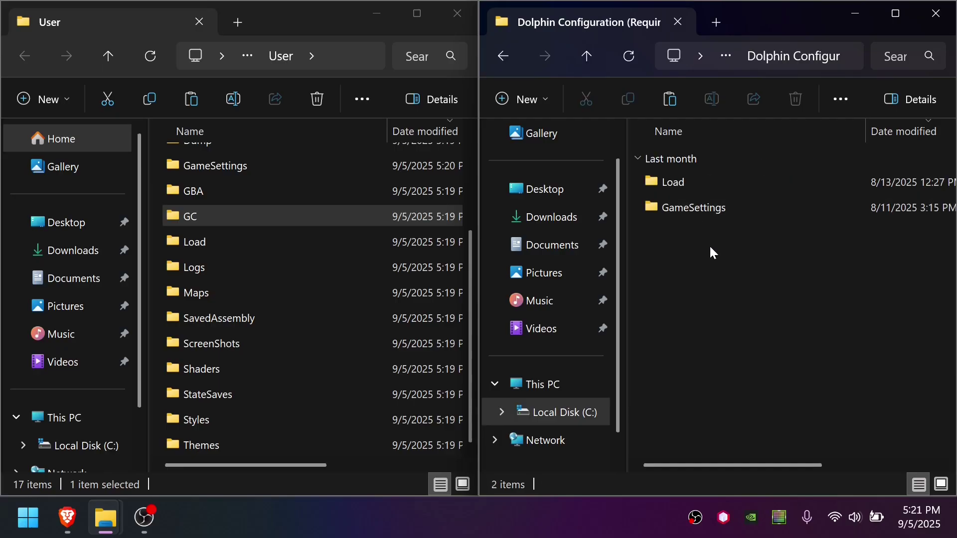
drag(710, 246, 678, 107)
click(151, 281)
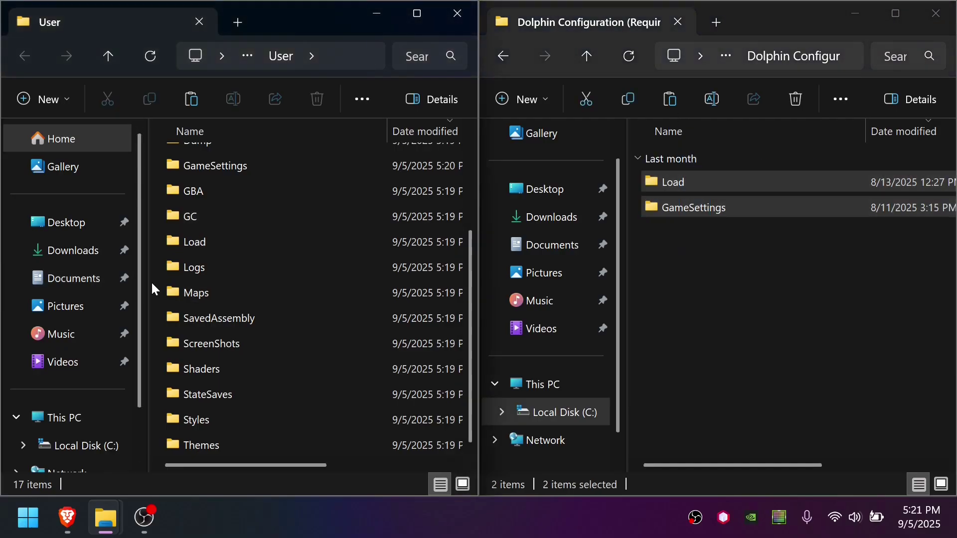
key(ctrl+v)
click(412, 221)
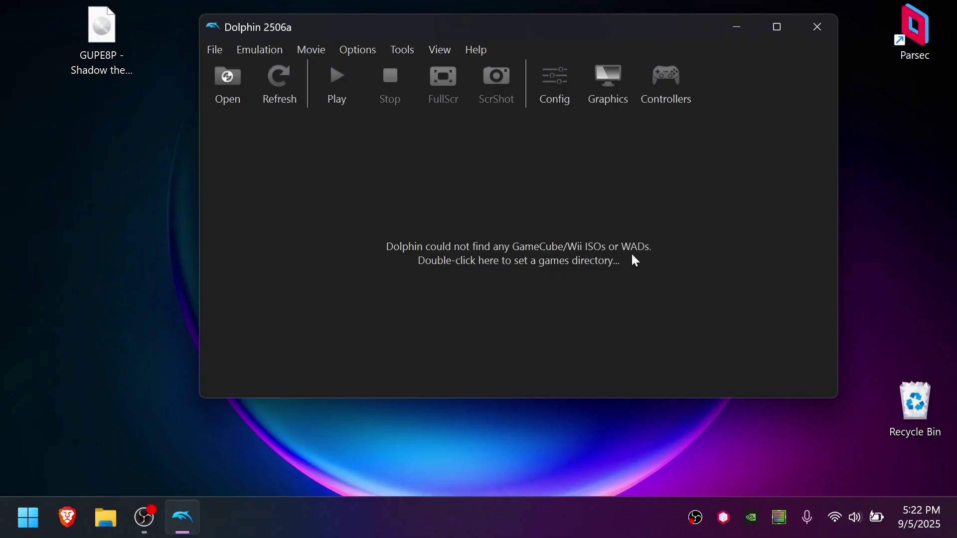
Step: In Dolphin, set Downloads as the games directory and purge the game list cache
double_click(632, 255)
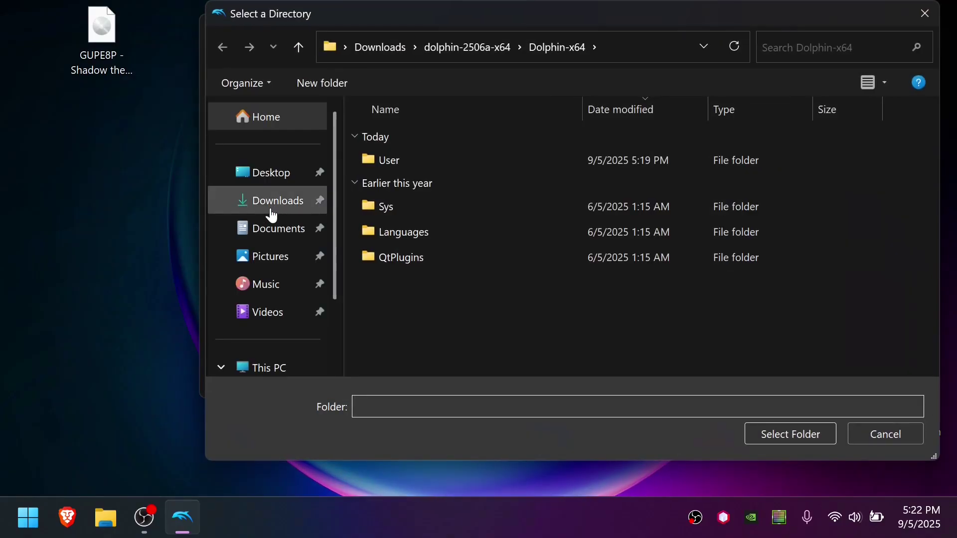
click(272, 201)
click(790, 434)
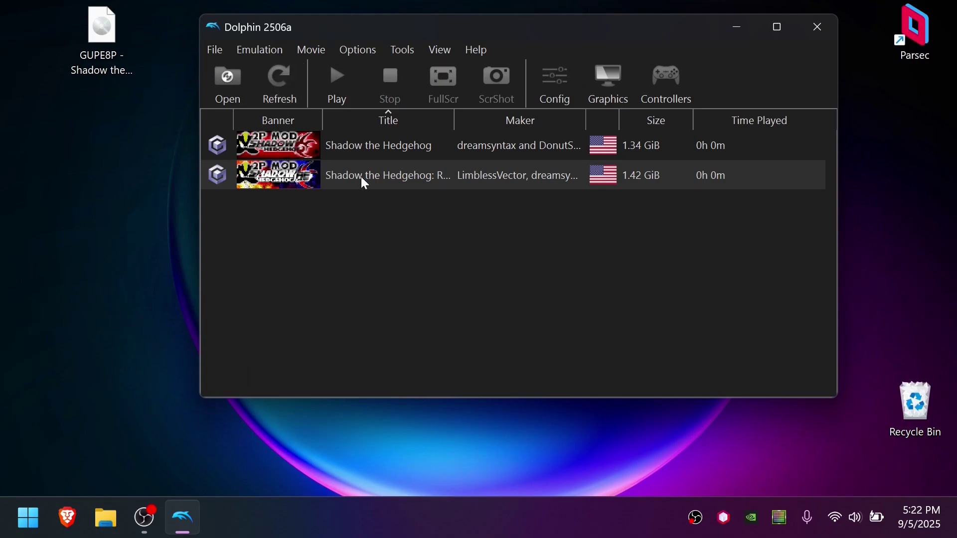
click(447, 50)
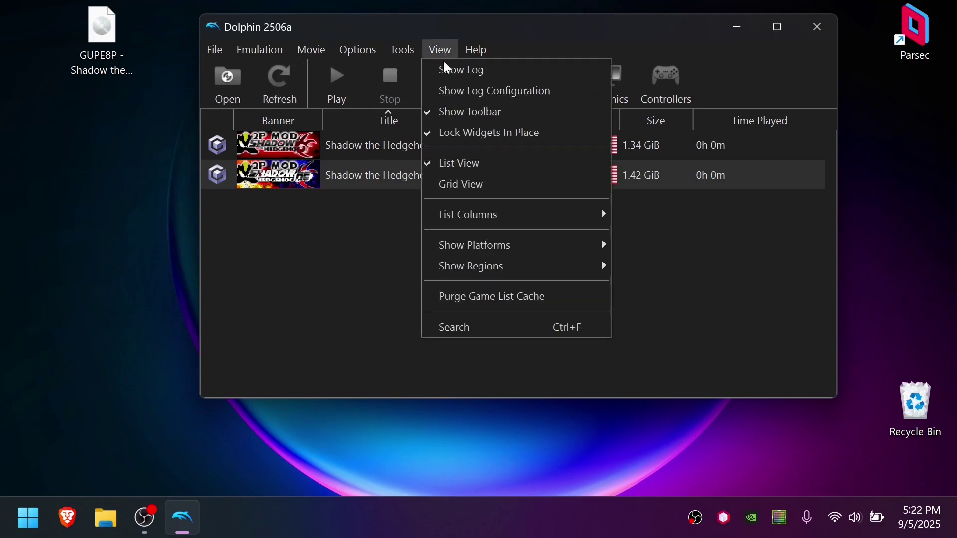
click(486, 304)
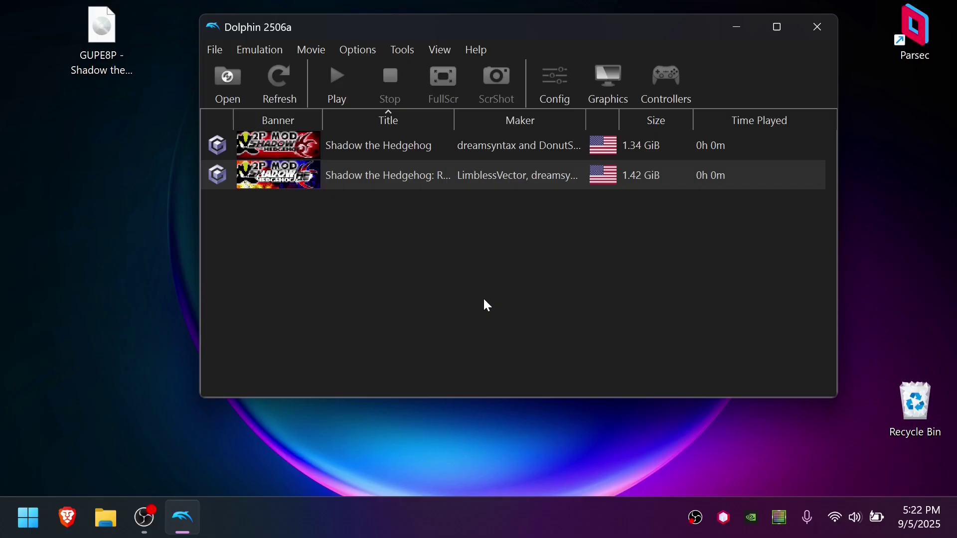
Step: Maximize Dolphin, then enable cheats and the emulated CPU clock override at 290% in its configuration
double_click(547, 26)
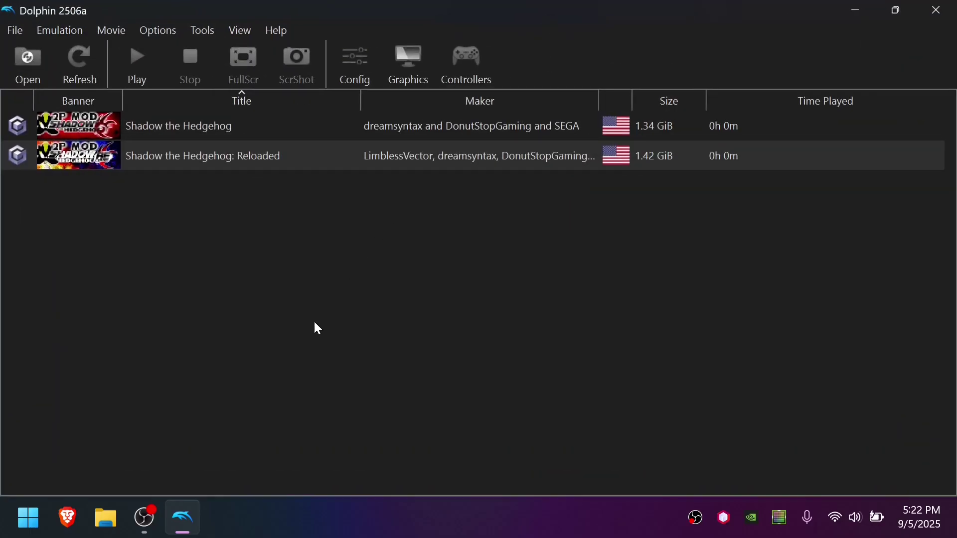
click(361, 59)
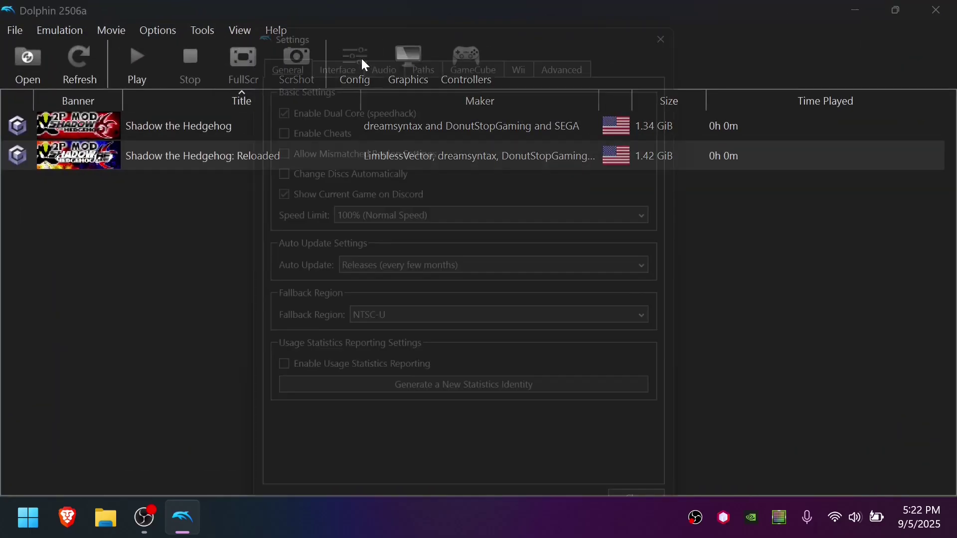
click(293, 120)
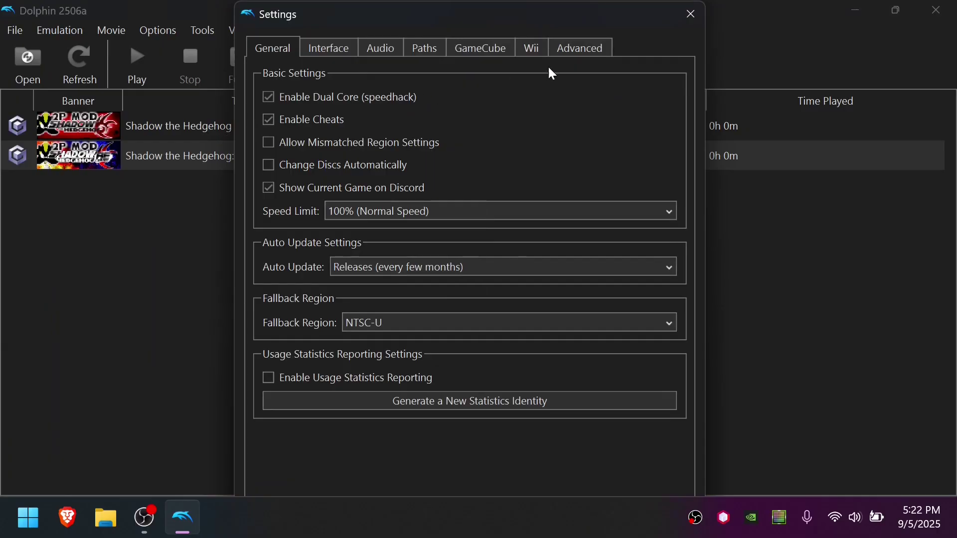
click(587, 56)
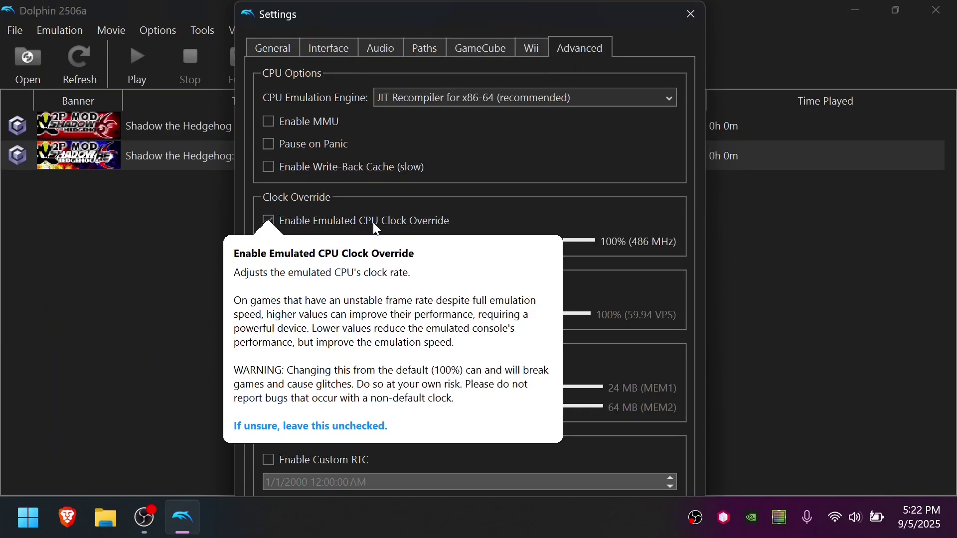
click(375, 225)
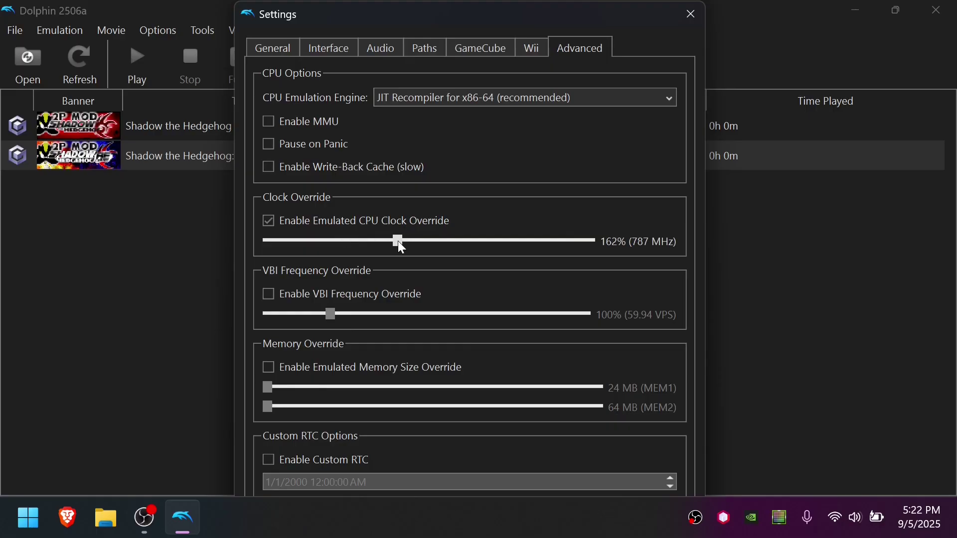
drag(400, 243, 500, 244)
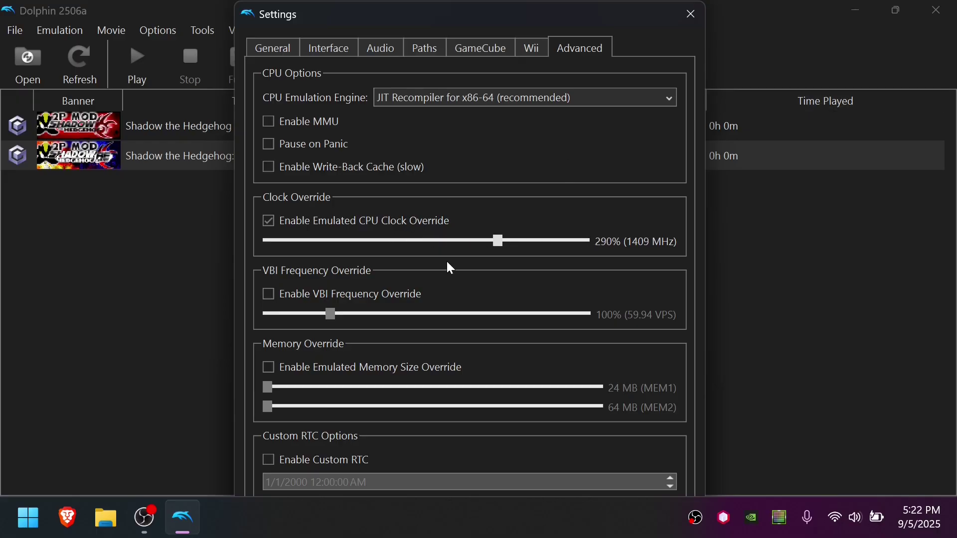
click(689, 13)
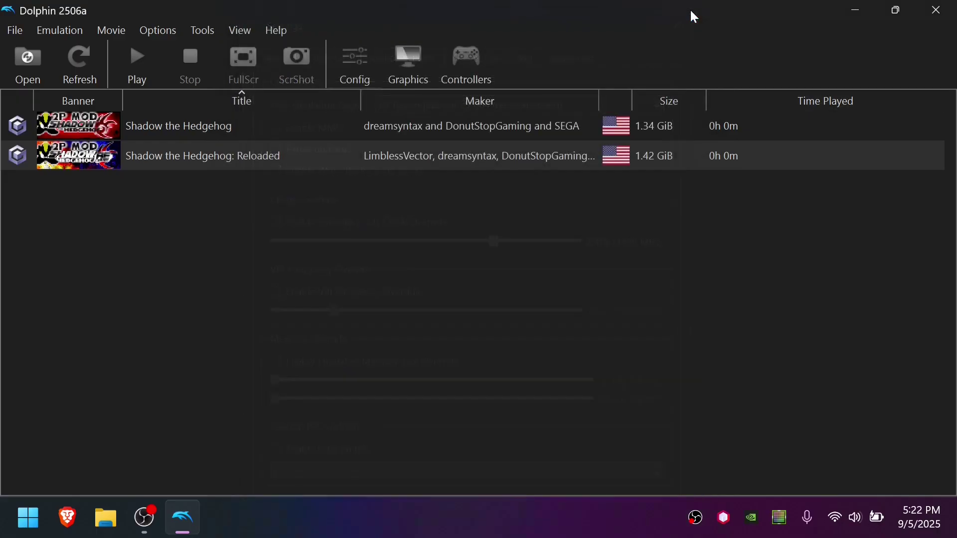
Step: Set the graphics backend to Vulkan
click(417, 58)
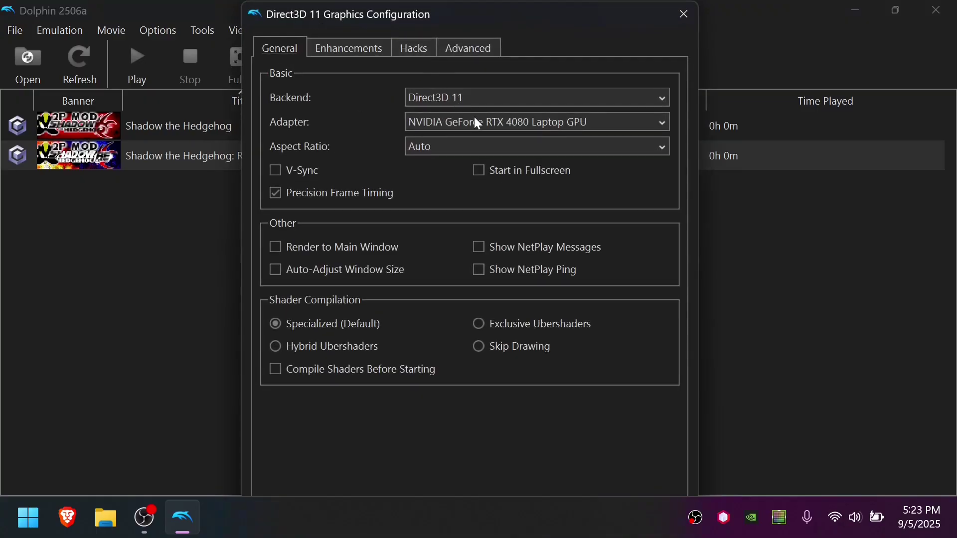
click(432, 93)
click(440, 168)
Step: Enable Show FPS, Load Custom Textures, Prefetch Custom Textures and Enable Graphics Mods in the advanced graphics options
click(490, 50)
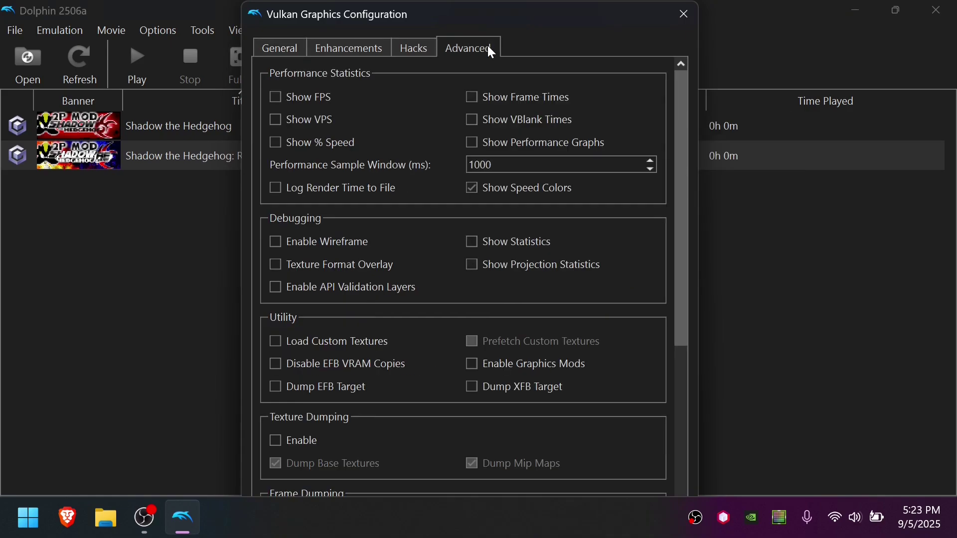
click(316, 98)
click(296, 336)
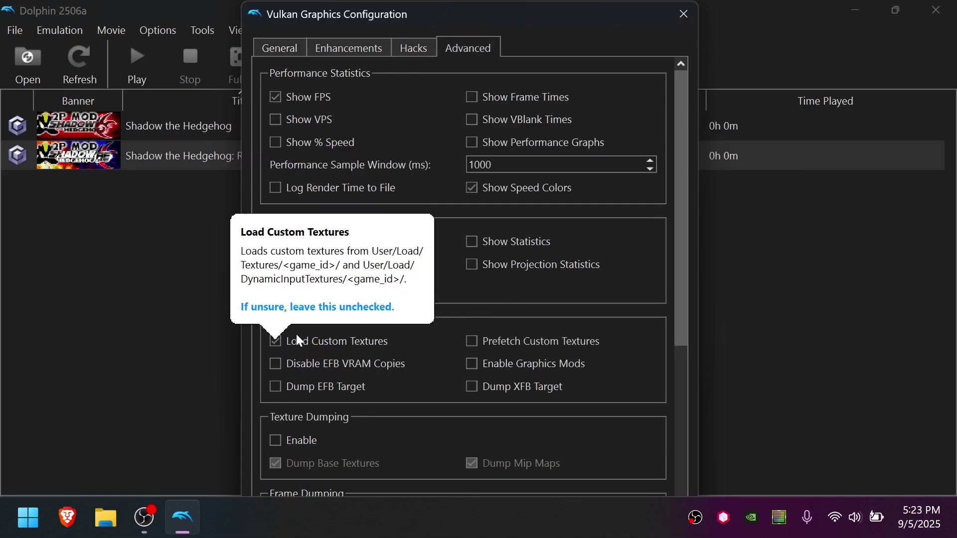
click(515, 344)
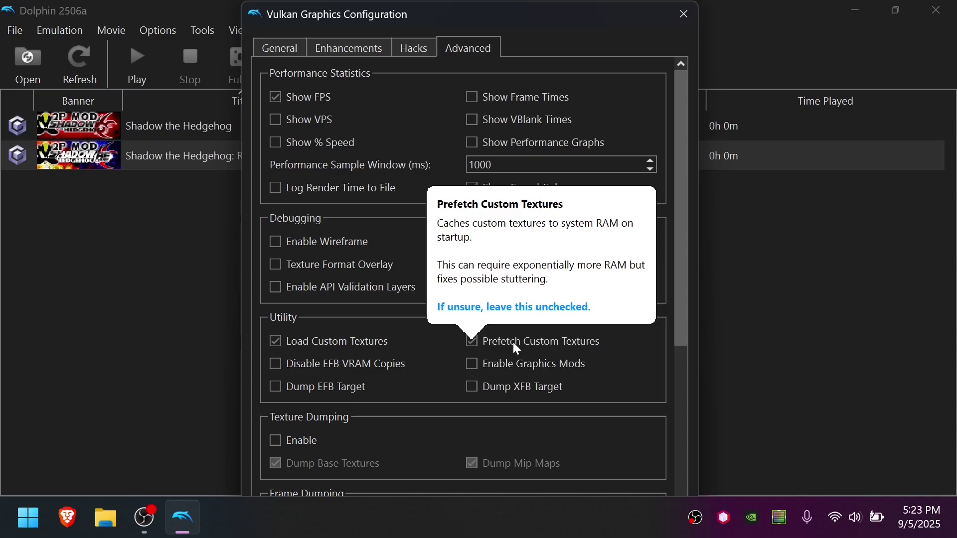
click(575, 363)
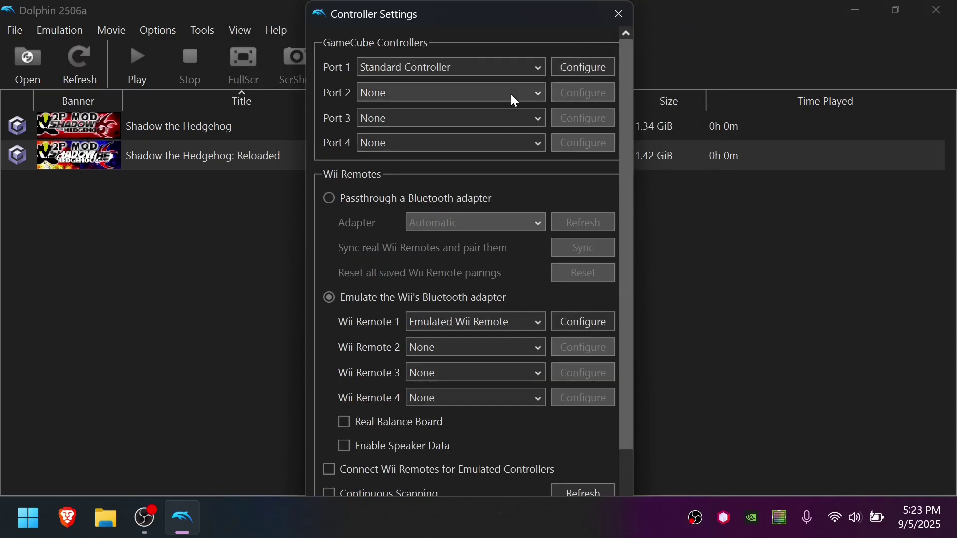
Step: Set GameCube controller Port 2 to Standard Controller and open its configuration
click(510, 94)
click(488, 130)
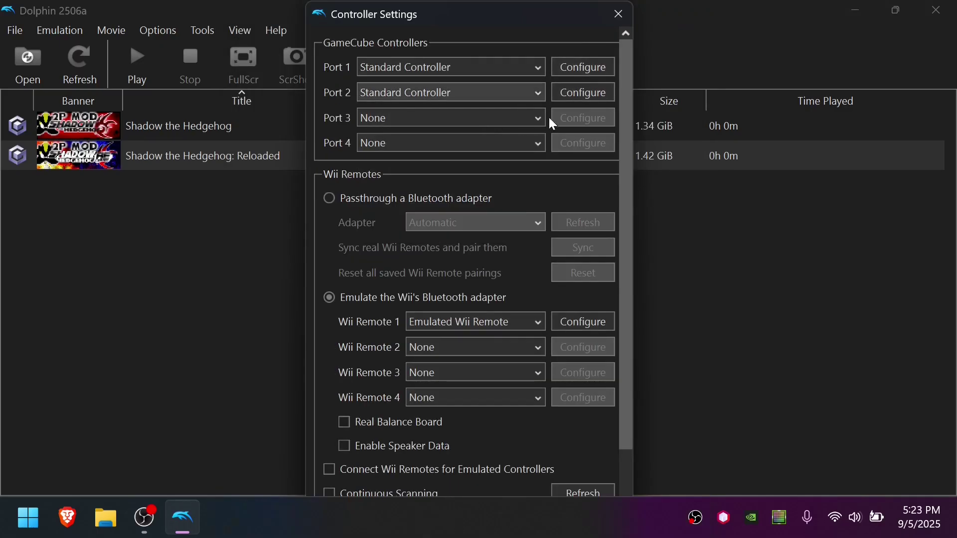
click(581, 92)
Step: Open the Gecko codes of Shadow the Hedgehog: Reloaded and disable Vertical SplitScreen (Required) and Vertical SplitScreen - Widescreen (Optional)
right_click(341, 161)
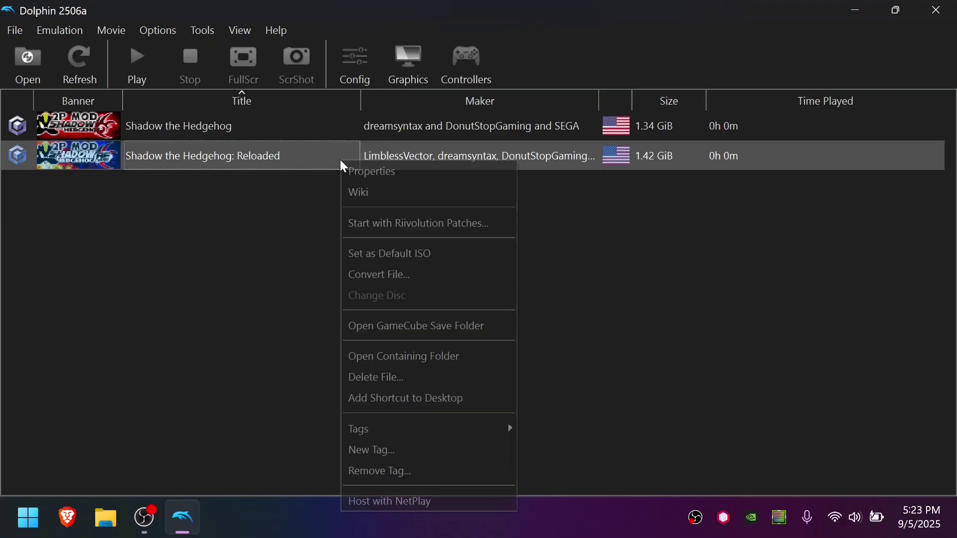
click(401, 171)
click(563, 46)
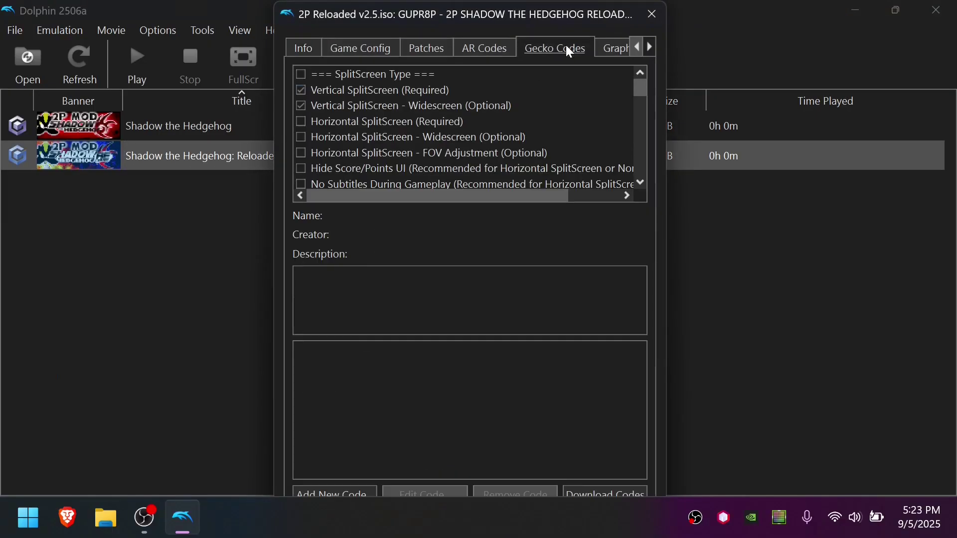
click(481, 100)
key(Down)
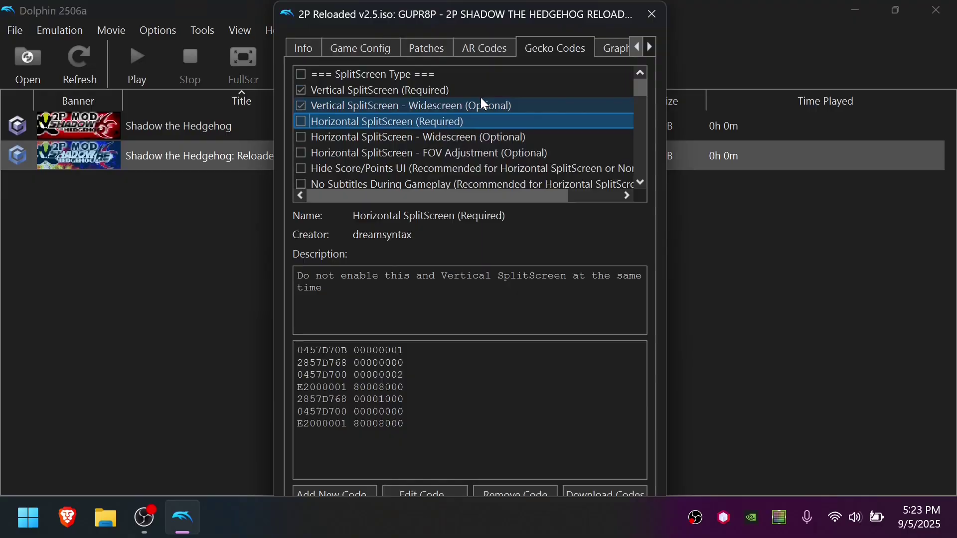
key(Down)
key(Up)
key(Up)
key(space)
key(Up)
key(space)
Step: Enable the three Horizontal SplitScreen codes (Required, Widescreen, FOV Adjustment), Hide Score/Points UI and No Subtitles During Gameplay, and select the FOV Adjustment code
key(Down)
key(Down)
key(space)
key(Down)
key(space)
key(Down)
key(space)
key(Down)
key(space)
key(Down)
click(492, 138)
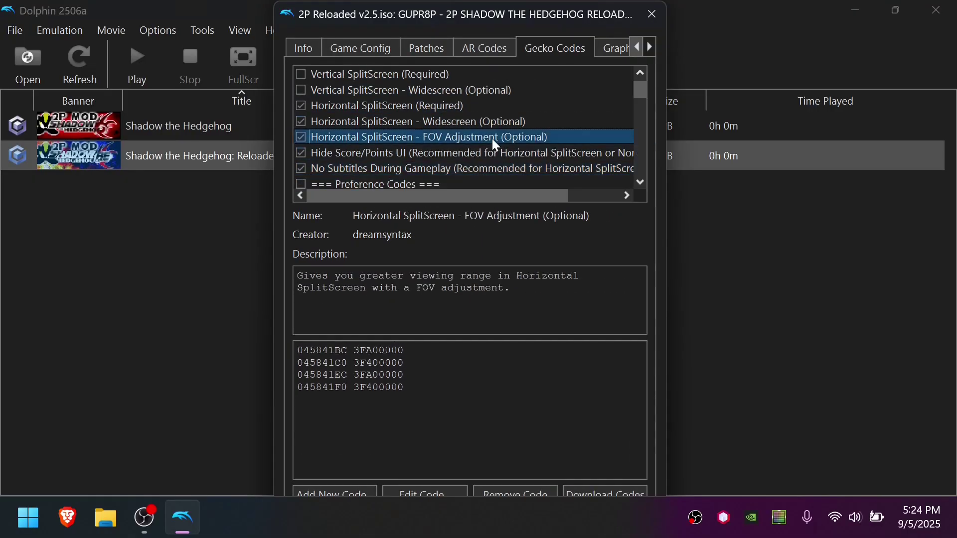
Step: Look through the rest of the Gecko code list, from No Subtitles During Gameplay down to the not recommended codes
key(Down)
key(Down)
key(space)
key(Up)
key(Down)
scroll(498, 125, down, 5)
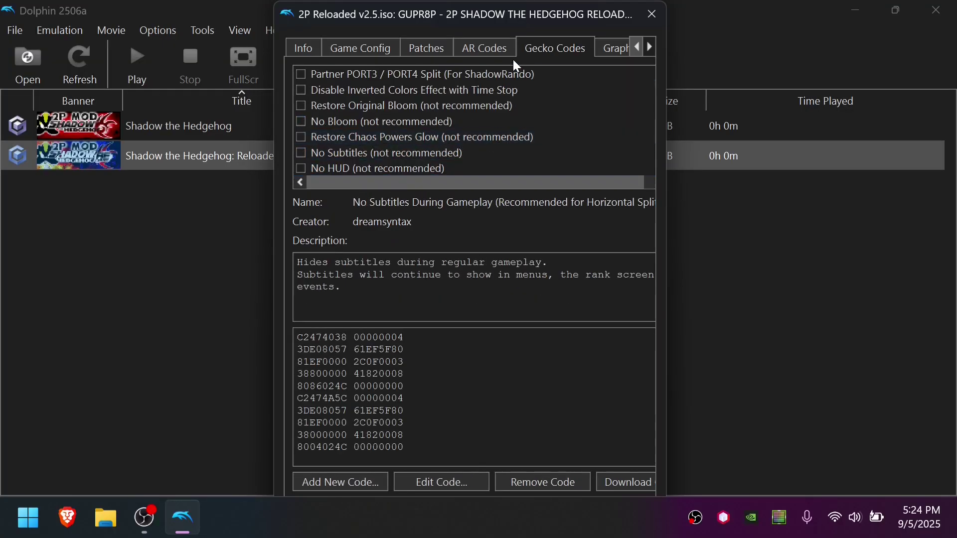
scroll(504, 172, down, 4)
scroll(507, 176, down, 3)
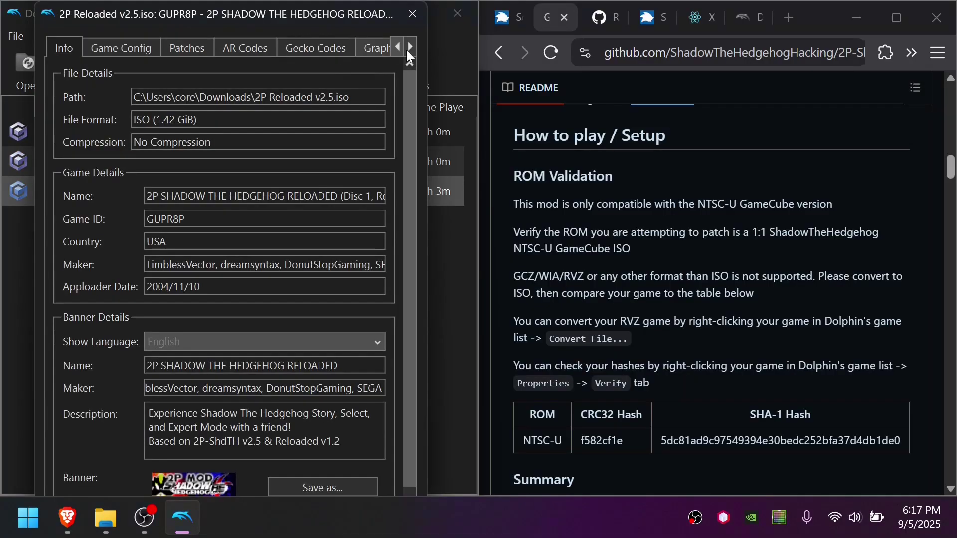
Step: Review the Native Resolution Bloom and Bloom Removal graphics mods of Shadow the Hedgehog: Reloaded
click(377, 49)
click(190, 92)
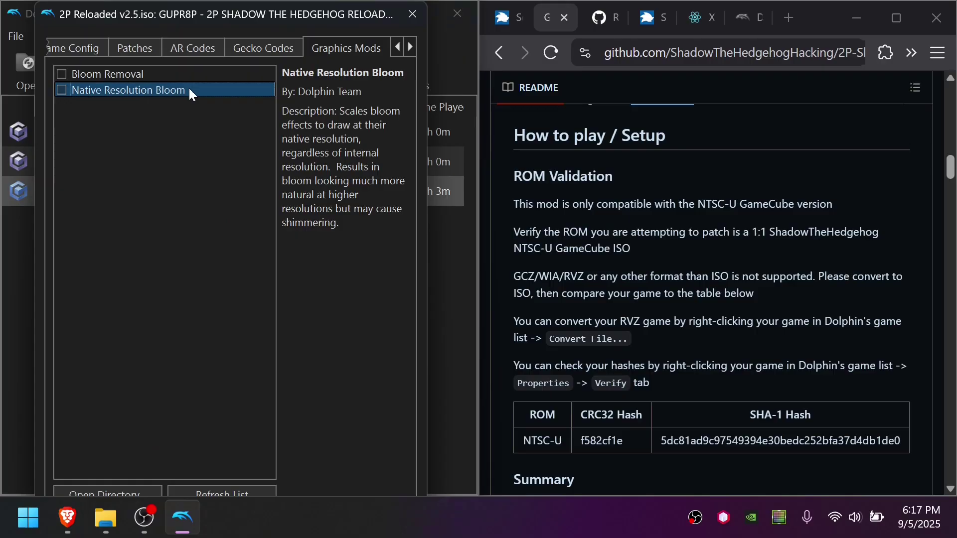
key(Up)
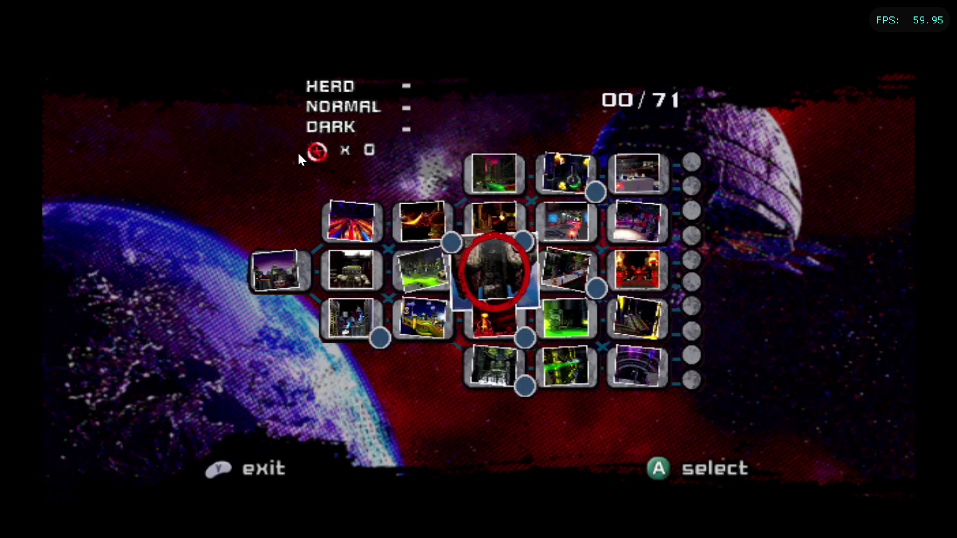
Step: Set the internal resolution to 3x Native (1920x1584) for 1080p in the graphics enhancements while the game runs
key(alt+Tab)
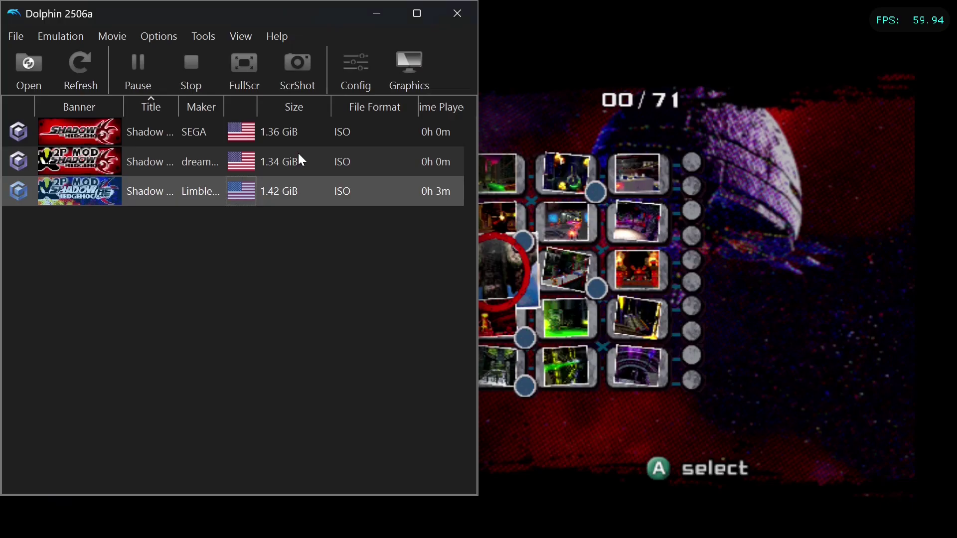
click(409, 70)
click(110, 48)
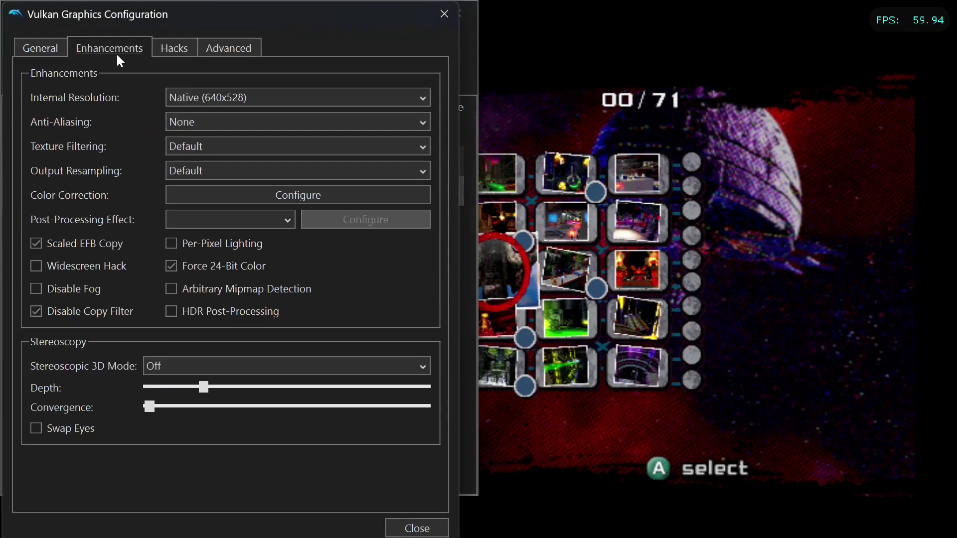
click(211, 104)
click(220, 156)
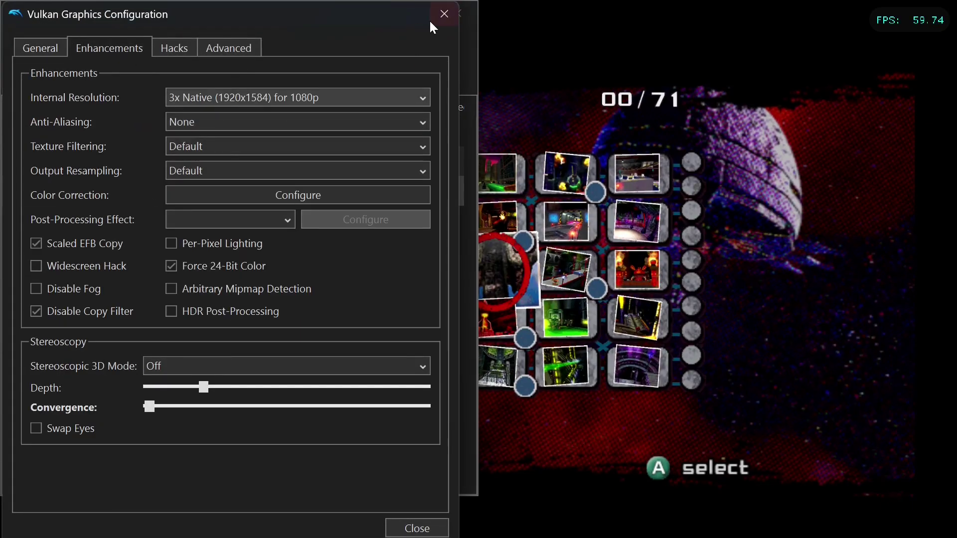
click(444, 15)
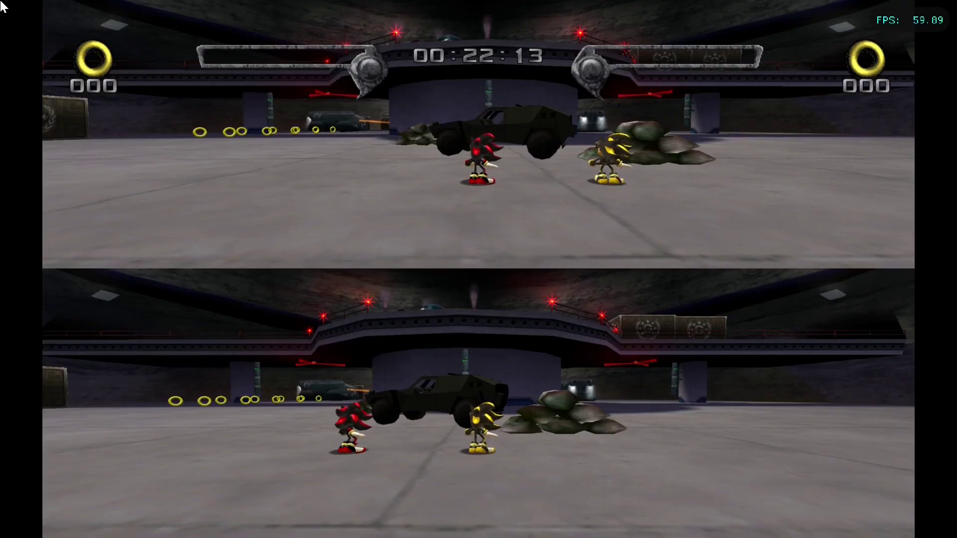
Step: Try the Crop option in the advanced graphics settings and check its effect in the running game
key(alt+Tab)
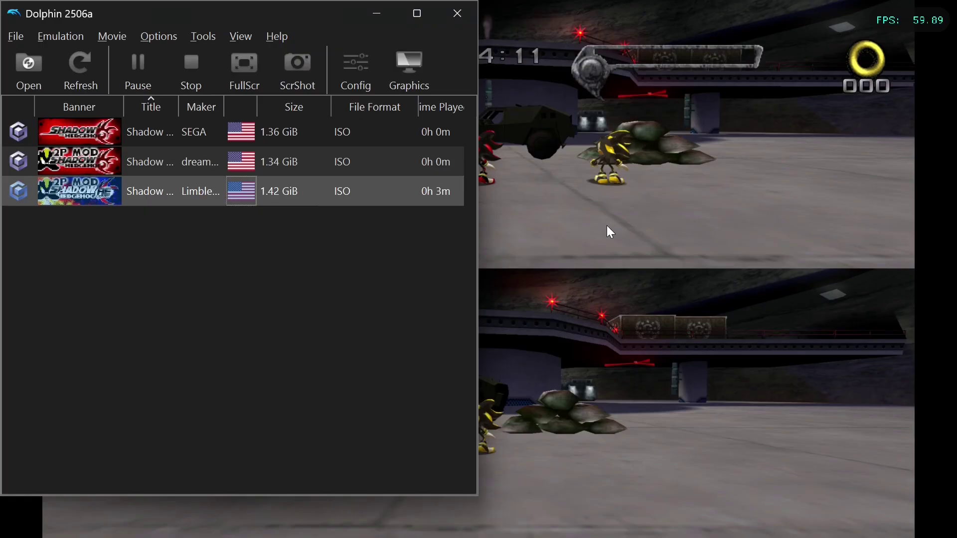
click(405, 56)
click(236, 48)
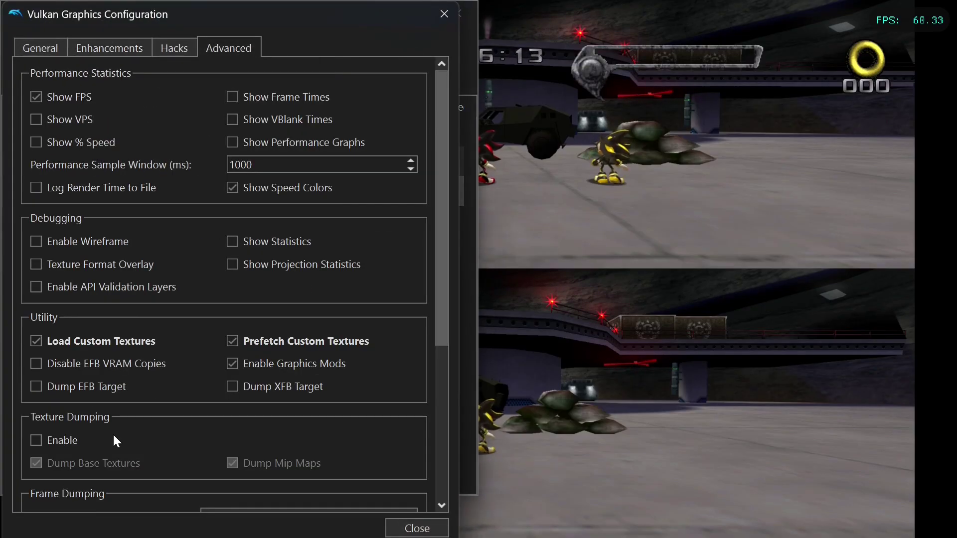
scroll(113, 433, down, 5)
click(780, 408)
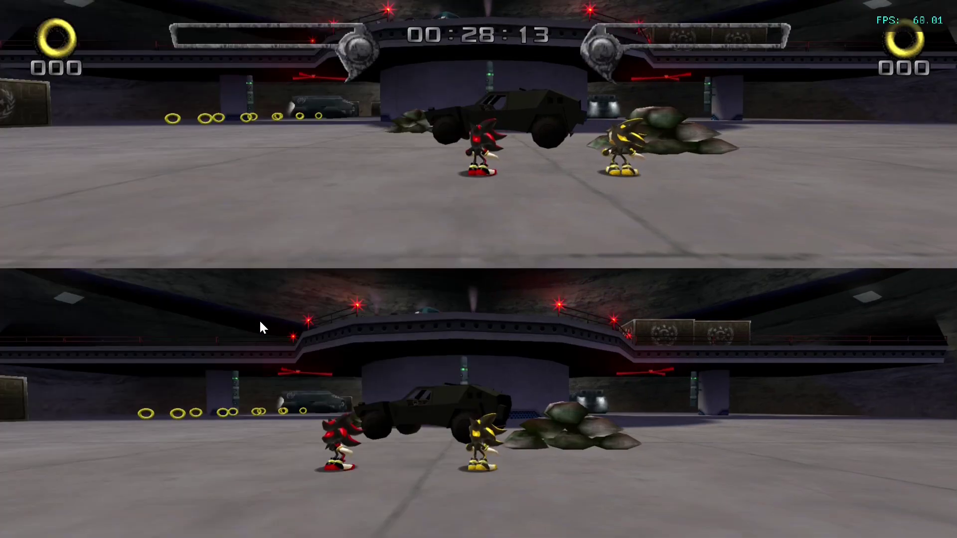
key(alt+Tab)
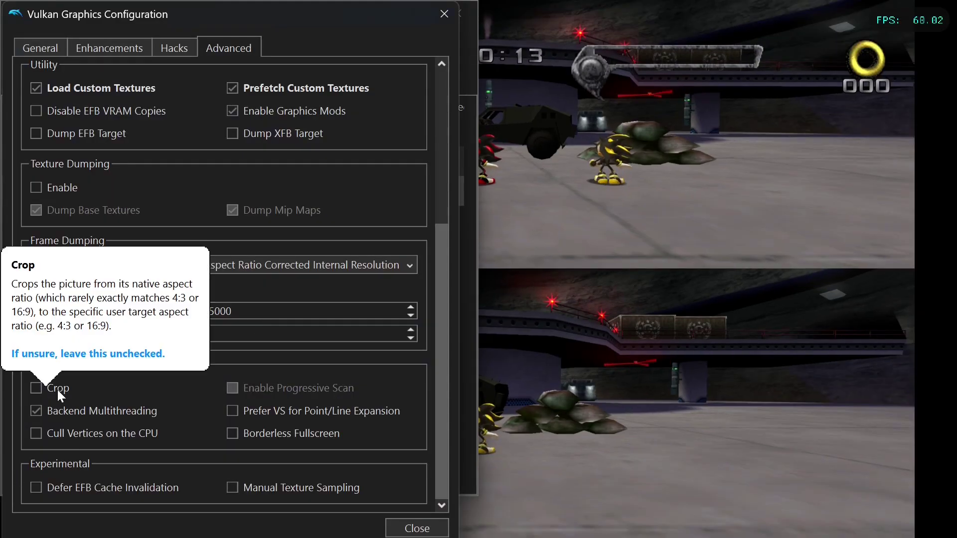
Step: Enable Widescreen Hack in the graphics enhancements
click(173, 48)
click(131, 48)
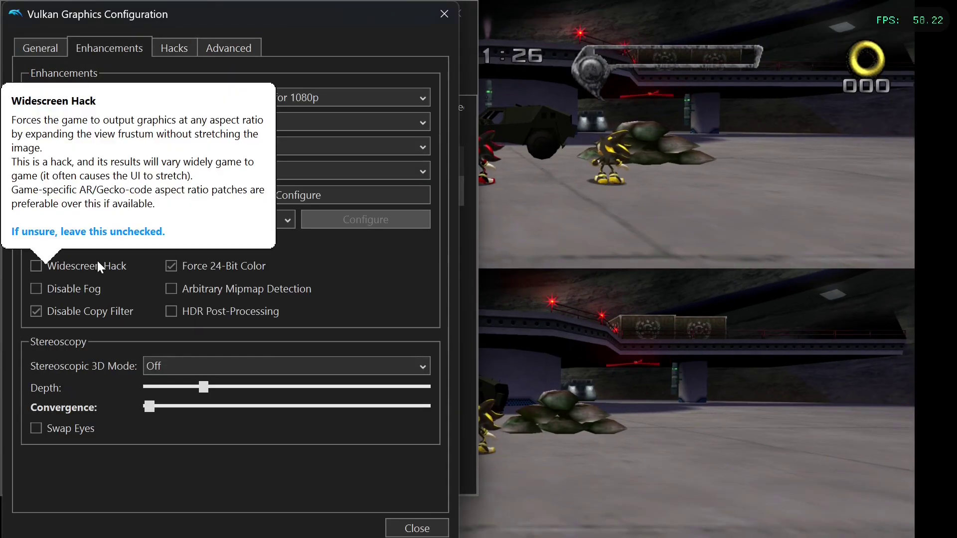
click(100, 261)
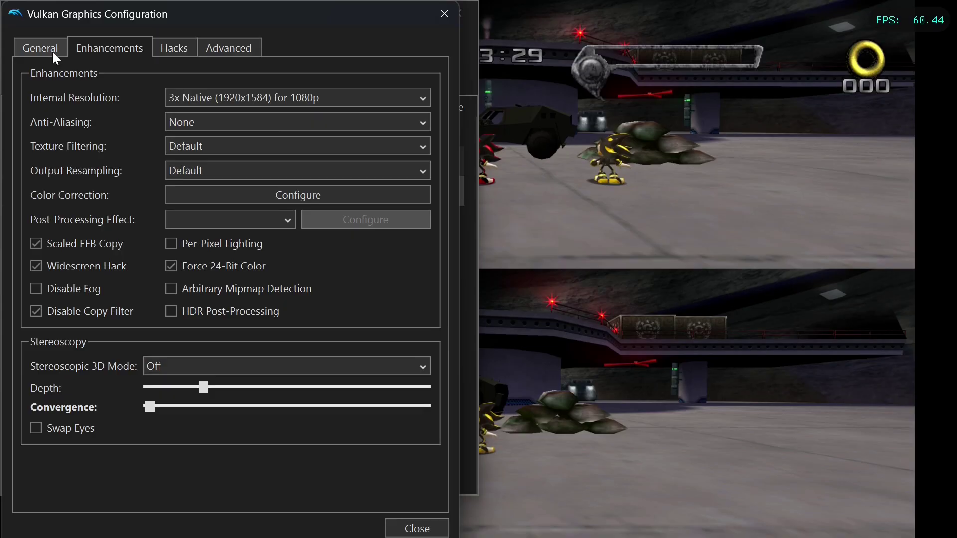
Step: Set the general graphics aspect ratio to Stretch to Window and return to the game
click(52, 50)
click(193, 144)
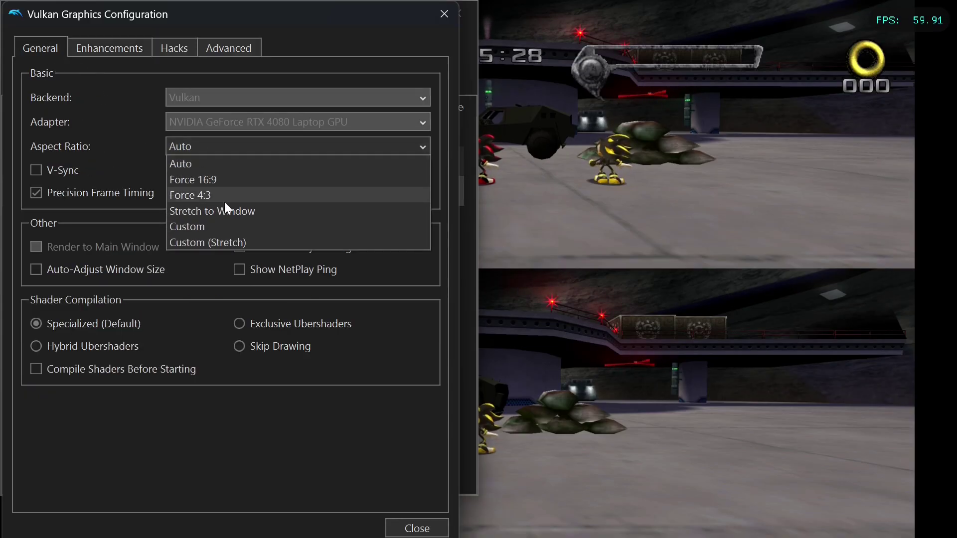
click(230, 209)
click(738, 154)
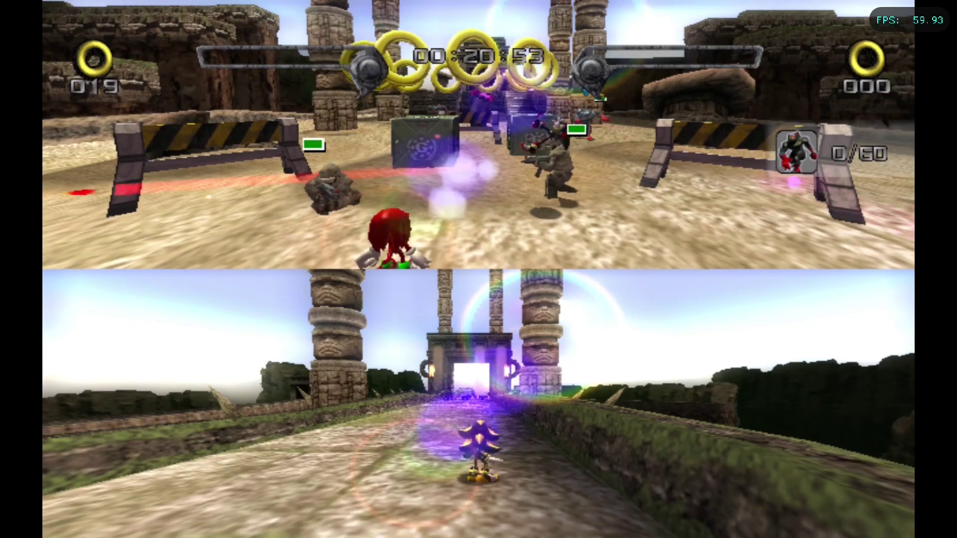
Step: Lower the Emulated CPU Clock Override in the advanced settings and return to the running game
key(alt+Tab)
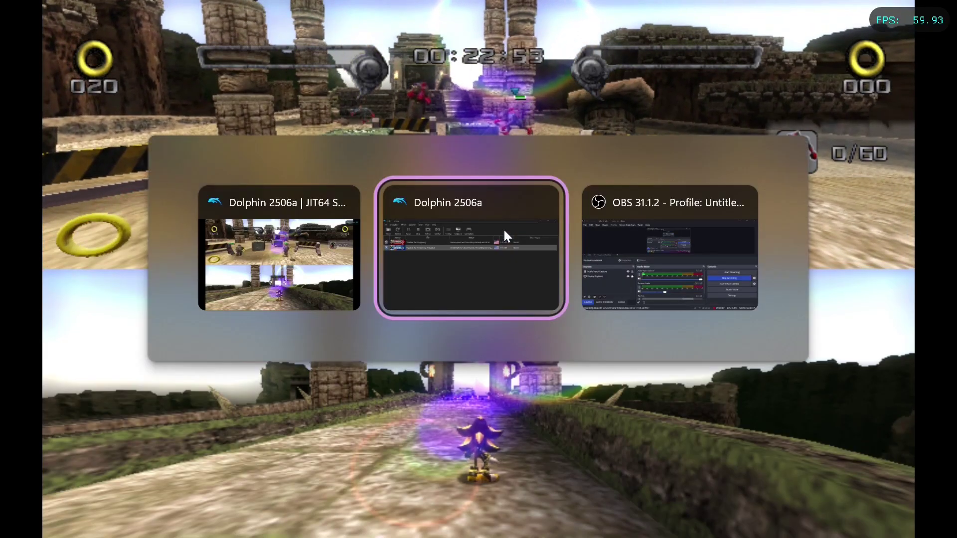
click(355, 62)
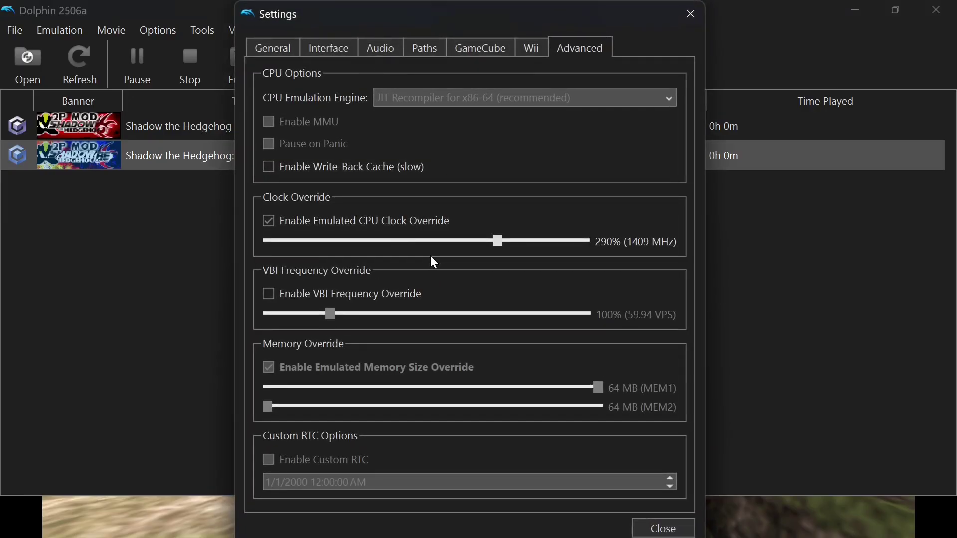
drag(470, 254, 437, 252)
key(alt+Tab)
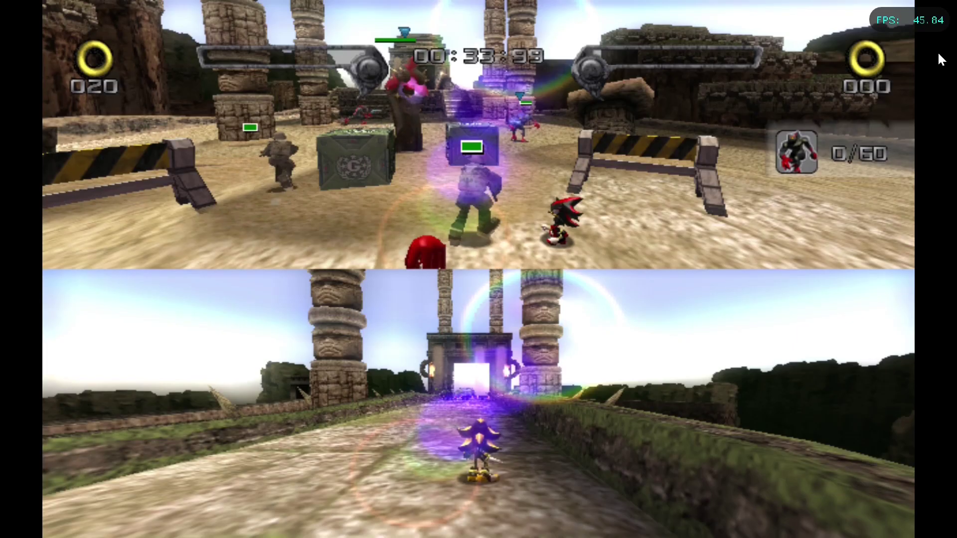
key(Escape)
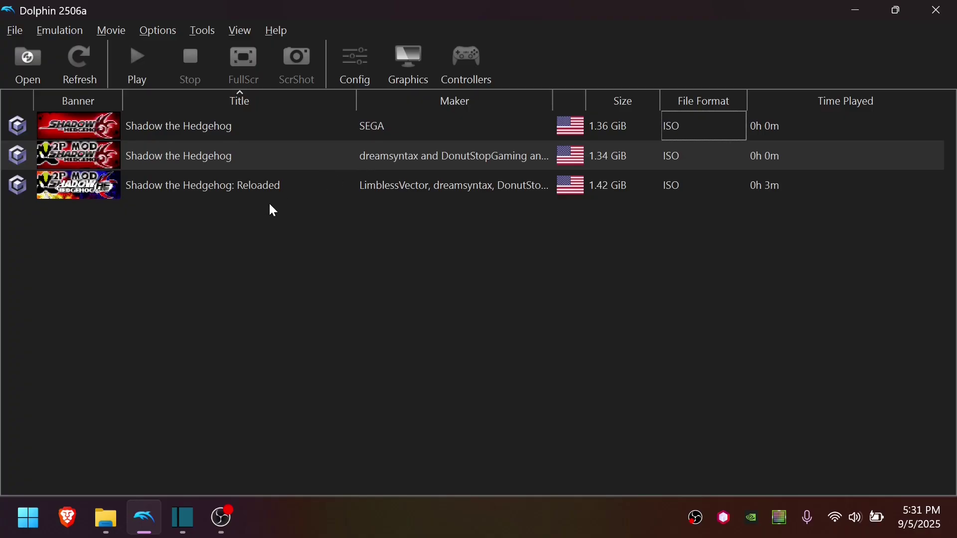
Step: Open the disc filesystem in the properties of Shadow the Hedgehog: Reloaded
right_click(336, 185)
click(361, 192)
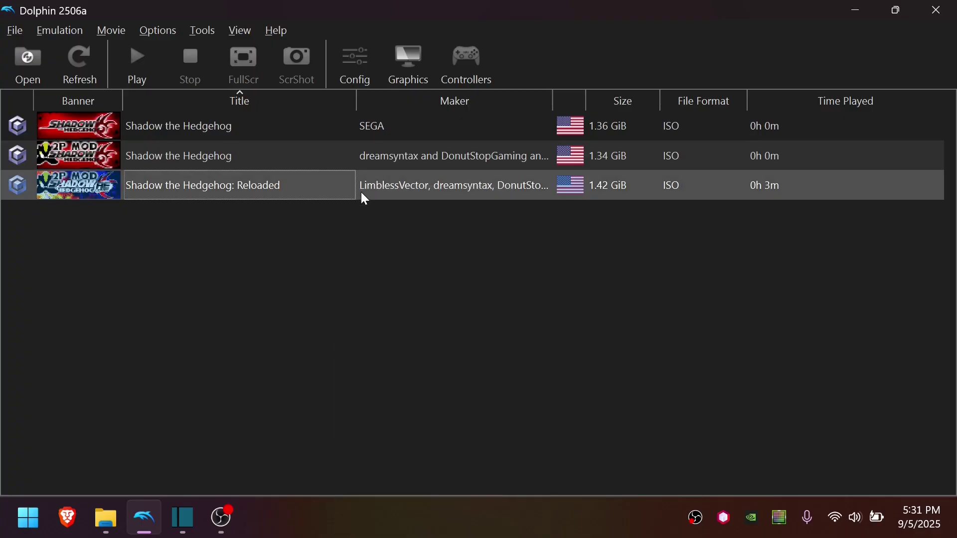
click(650, 46)
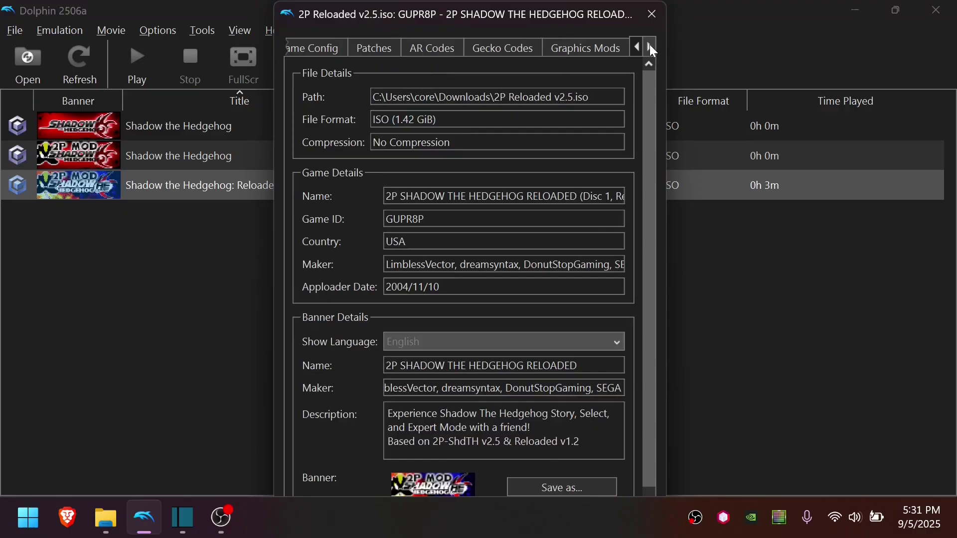
click(650, 44)
click(650, 44)
click(595, 48)
Step: Extract the entire GUPR8P disc into the 2P-Reloaded-SonicOverYellowAndroid folder on the Desktop and close the properties
right_click(409, 99)
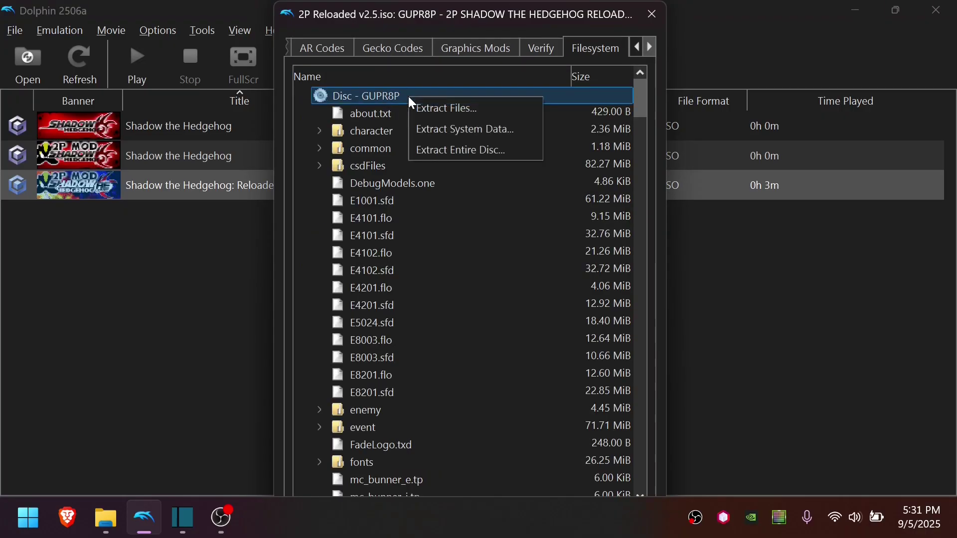
click(477, 154)
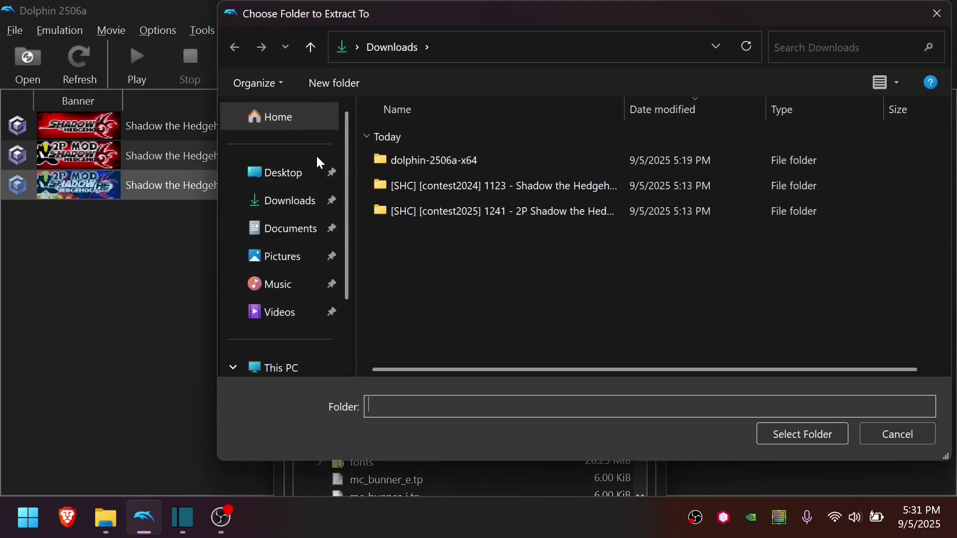
click(265, 175)
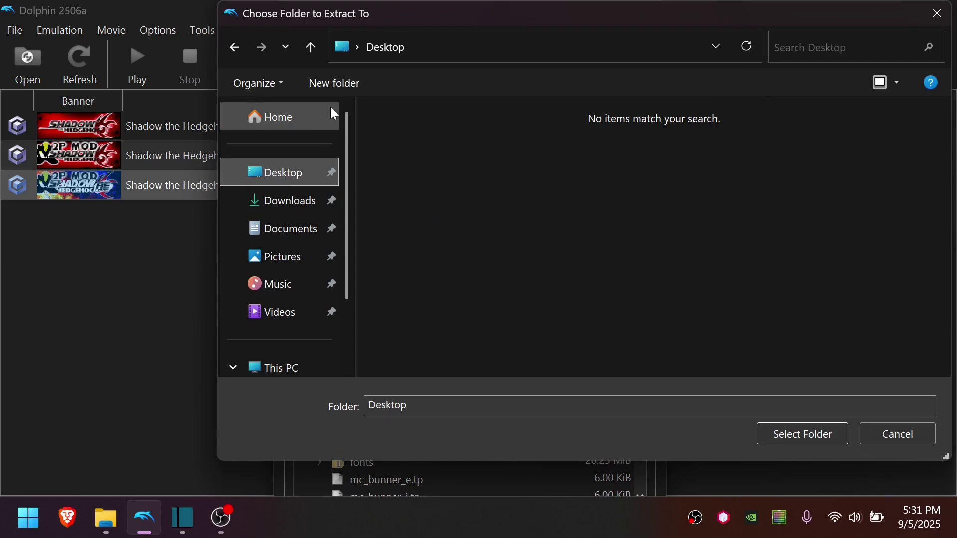
double_click(419, 184)
click(803, 435)
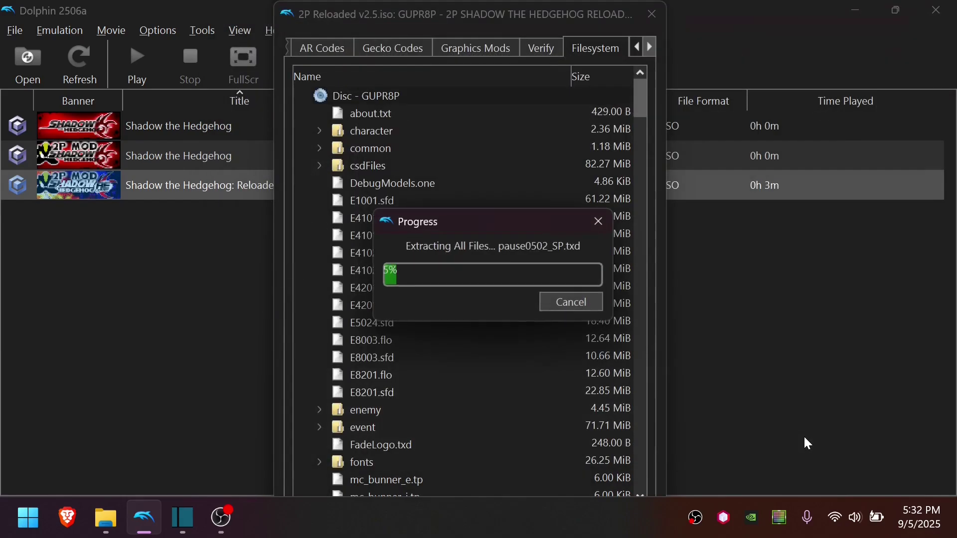
click(657, 15)
Step: Add the sys folder inside Desktop\2P-Reloaded-SonicOverYellowAndroid to the game folders in the path settings
click(342, 65)
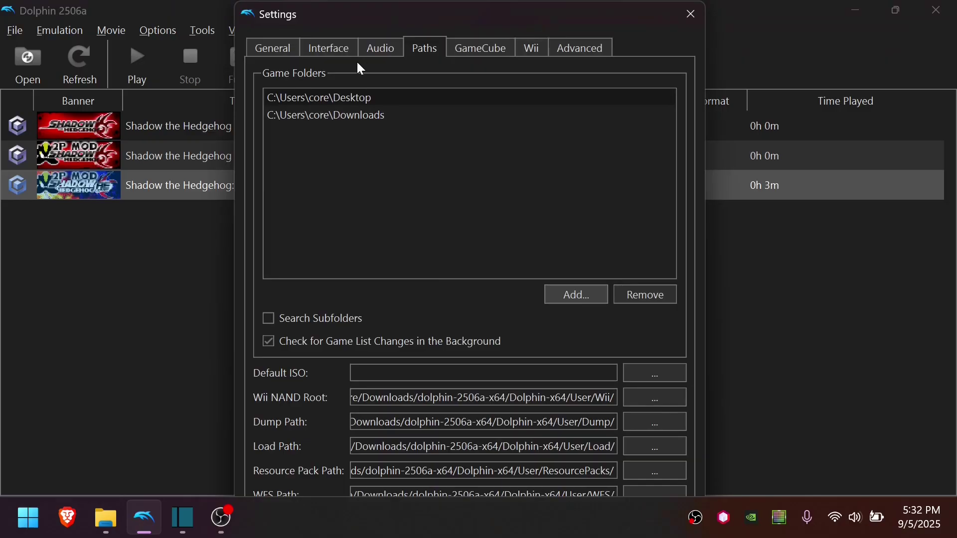
click(578, 295)
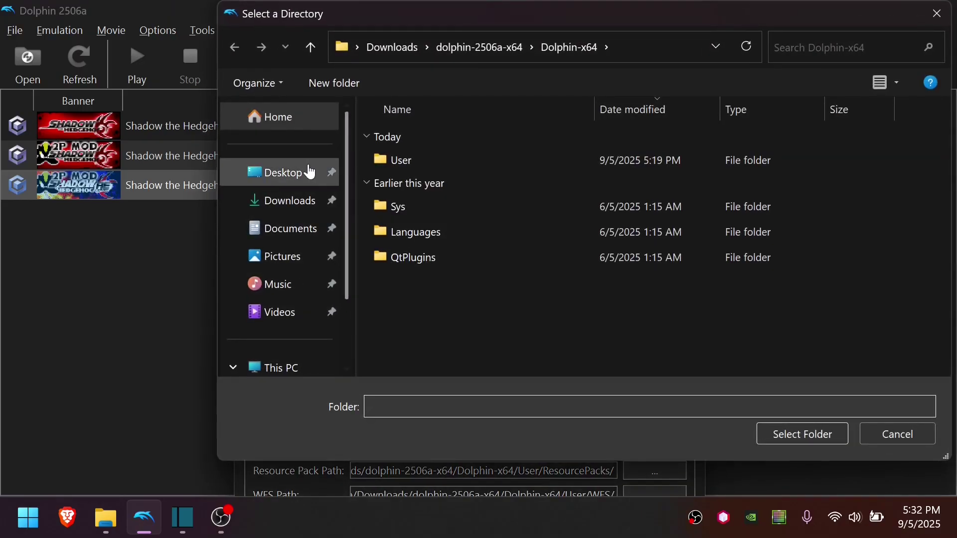
click(278, 171)
double_click(461, 155)
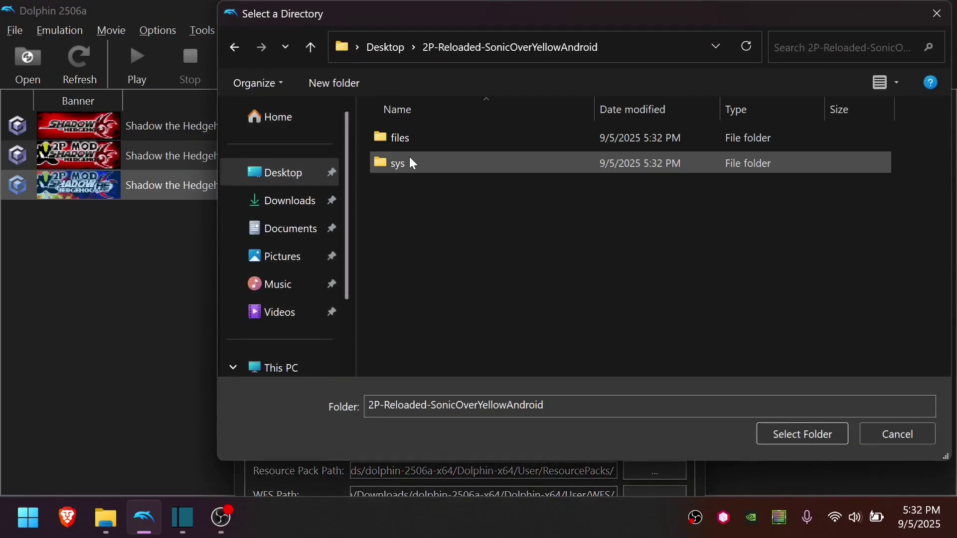
click(789, 435)
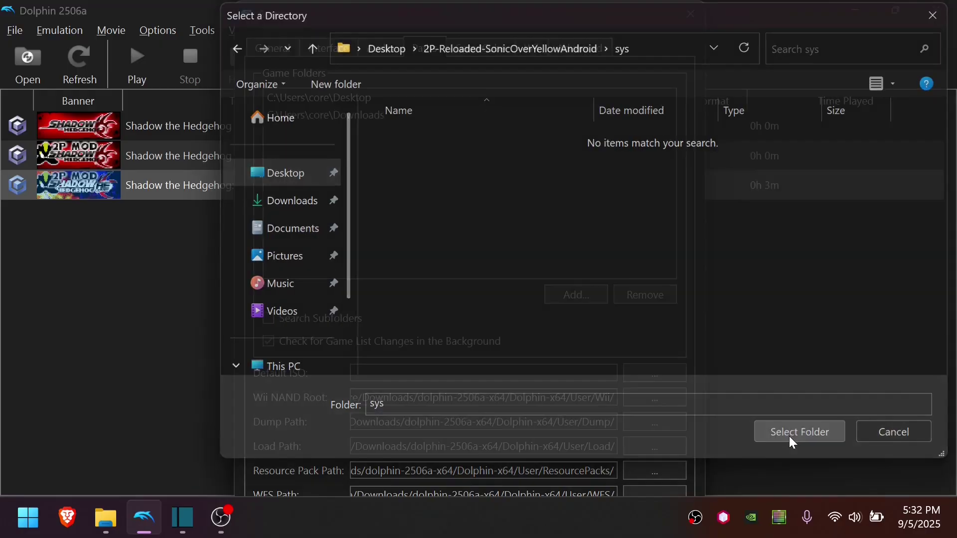
click(690, 15)
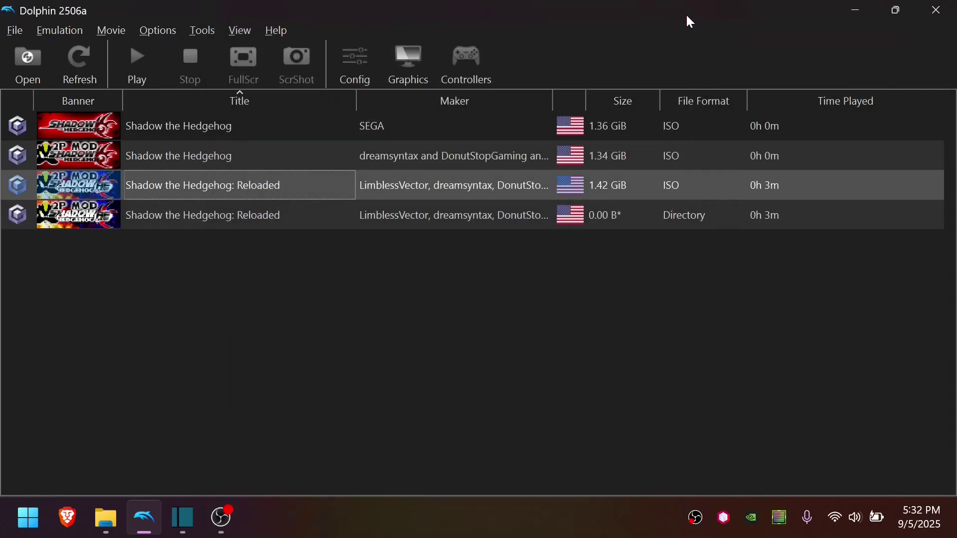
Step: Open the containing folder of the Directory-format Shadow the Hedgehog: Reloaded entry and go up to 2P-Reloaded-SonicOverYellowAndroid
click(600, 208)
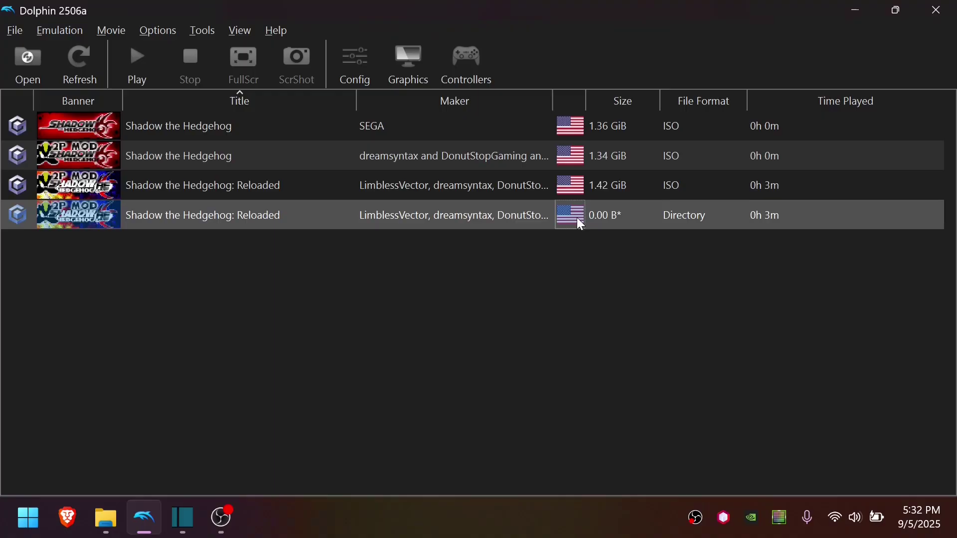
right_click(603, 224)
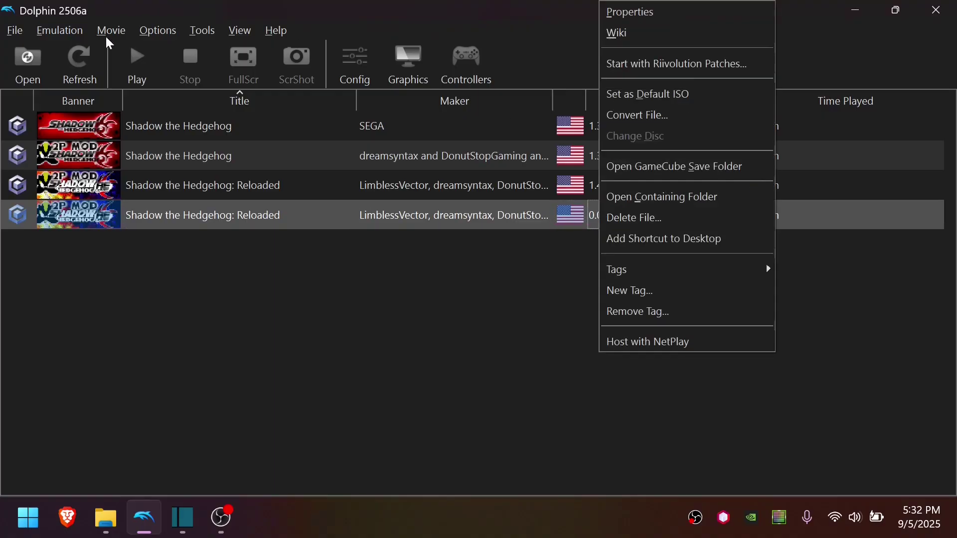
click(689, 198)
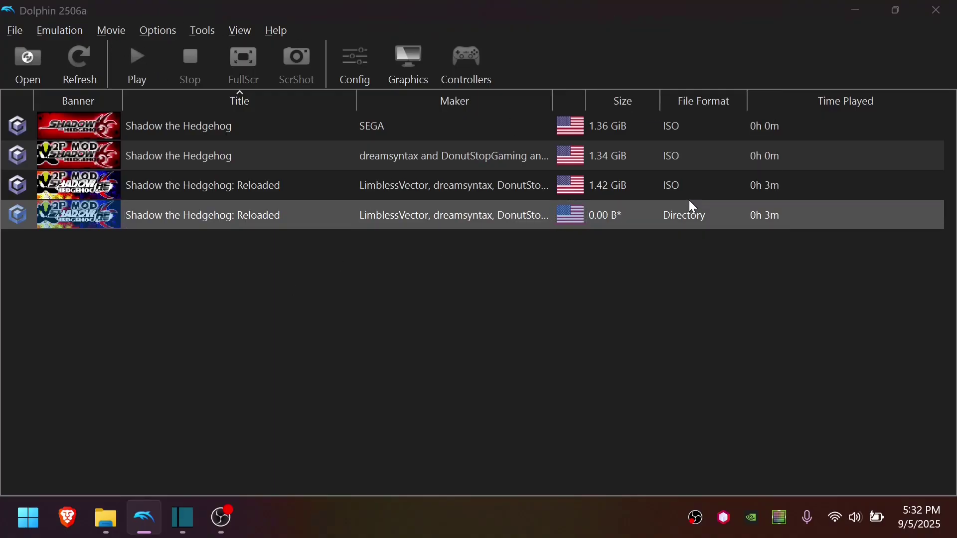
click(471, 46)
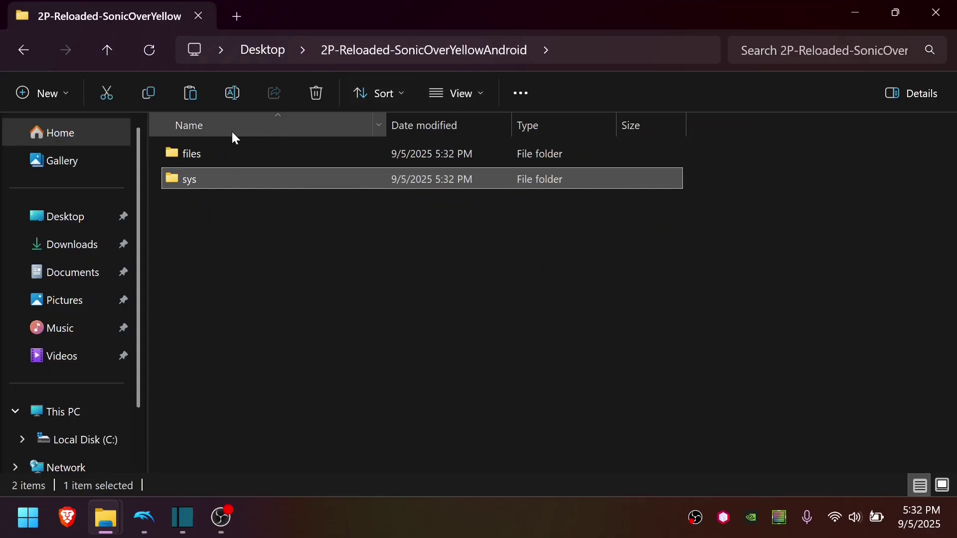
Step: Open the character folder inside files and tile its window to fill half of the desktop
double_click(211, 153)
double_click(259, 154)
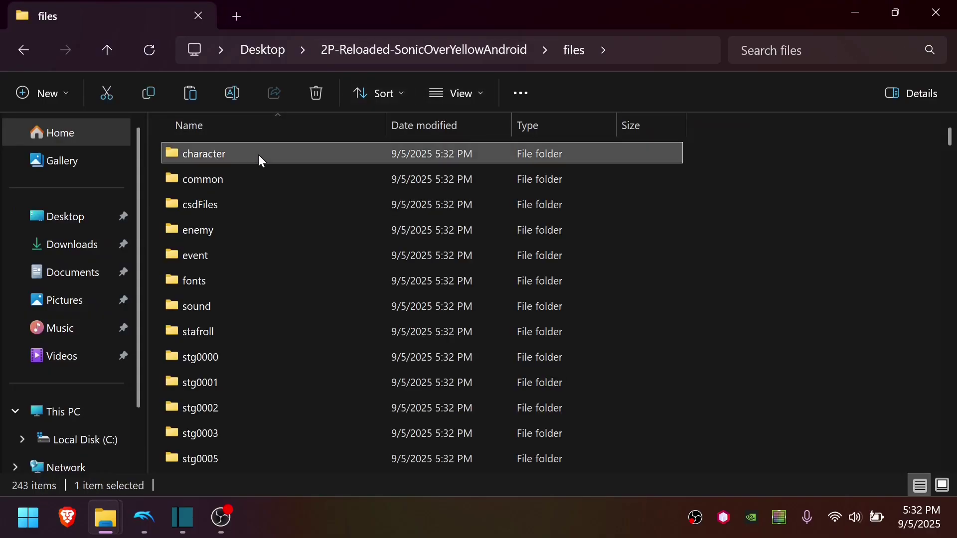
key(super+Down)
key(super+Left)
key(super+Right)
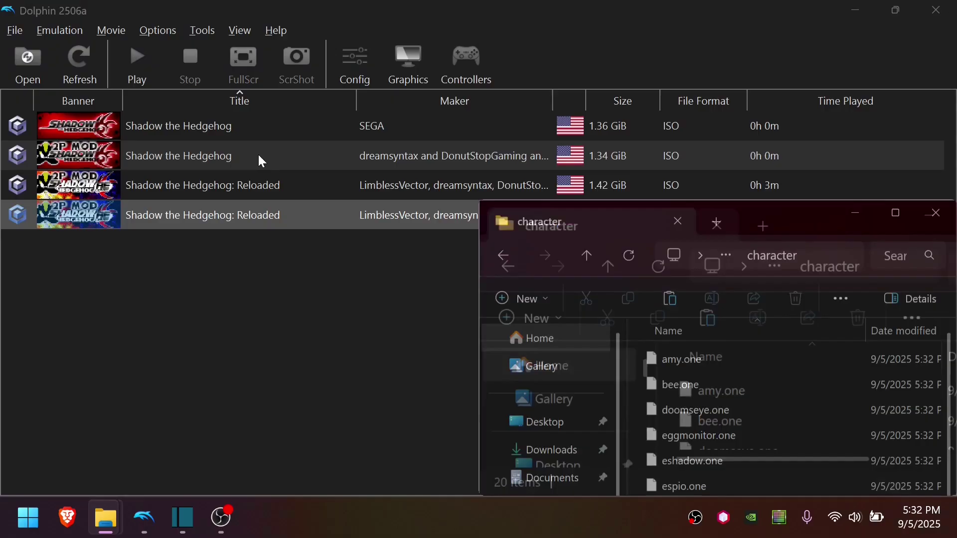
key(super+Up)
key(super+Right)
Step: Show Downloads in the adjoining file window and extract the [contest2025] 1241 2P Shadow Omega Over Yellow Android Shadow archive into its own folder
click(142, 329)
click(80, 250)
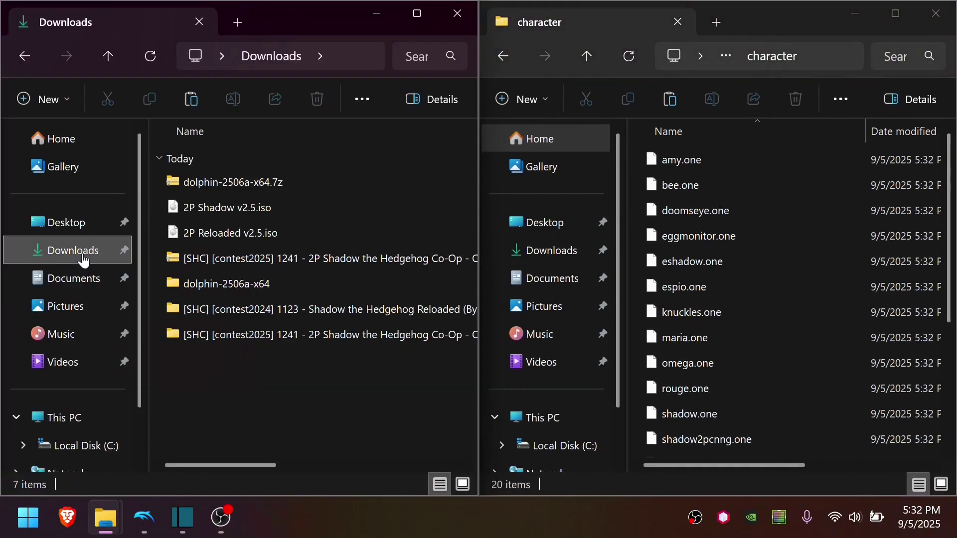
scroll(298, 366, right, 5)
scroll(298, 366, right, 3)
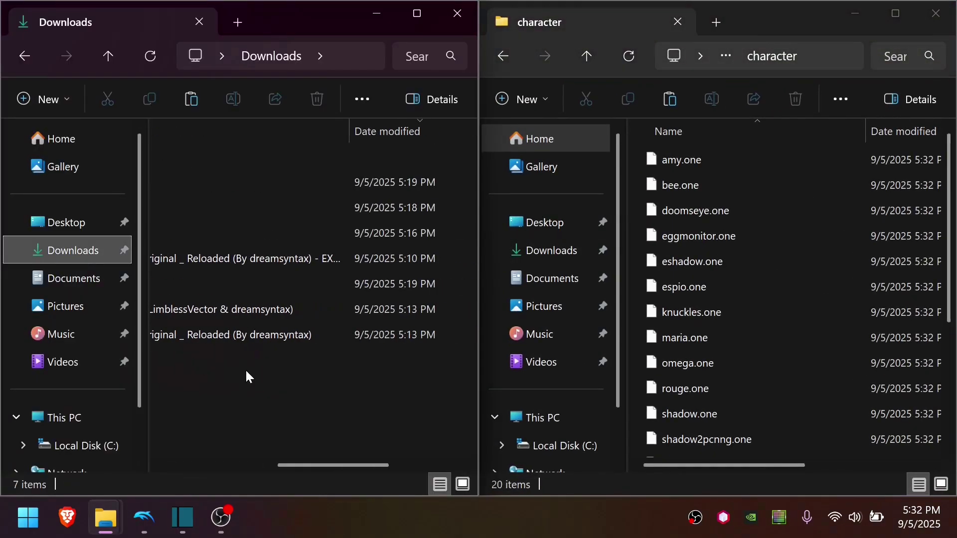
click(280, 259)
right_click(279, 254)
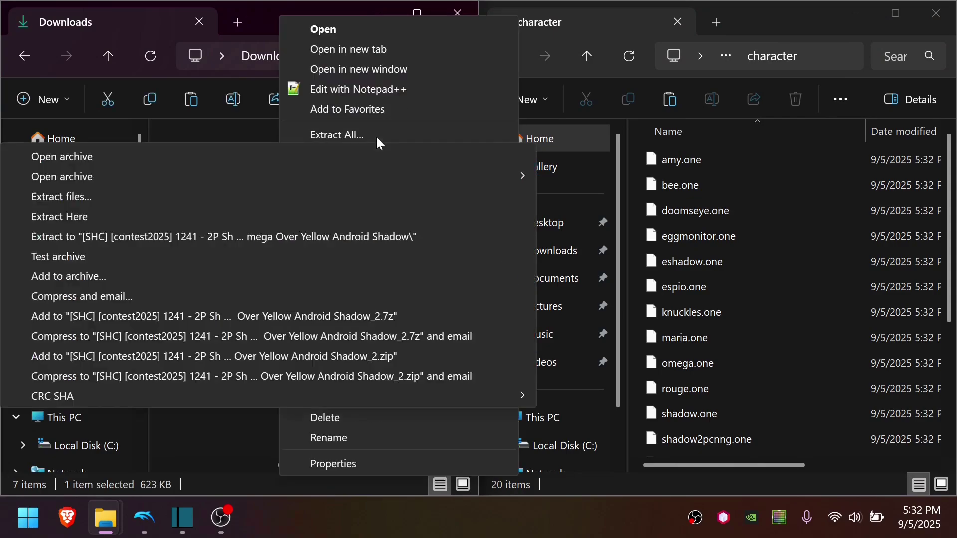
click(384, 238)
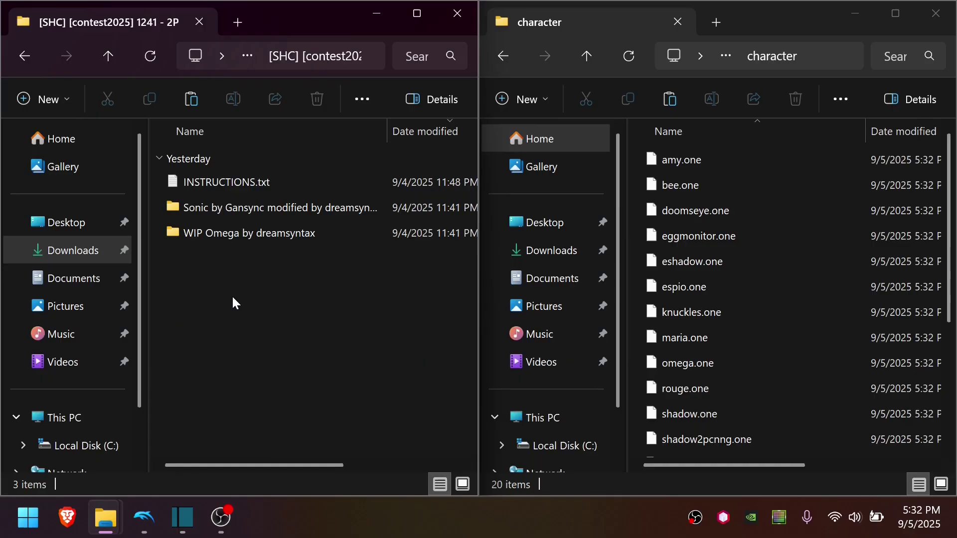
Step: Copy shadow2py.one from the Sonic by Gansync folder into the character folder, replacing the existing file, and close both file windows
double_click(232, 207)
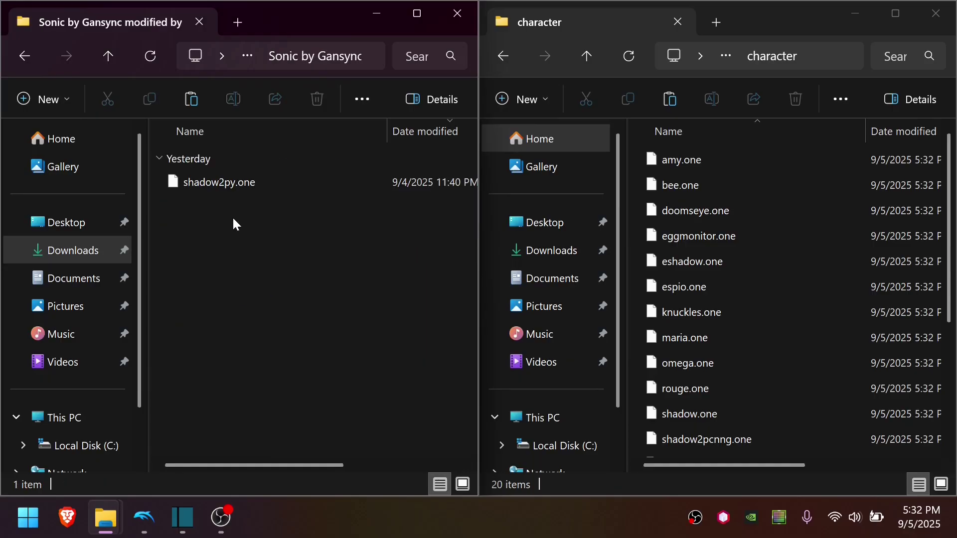
click(214, 182)
click(951, 265)
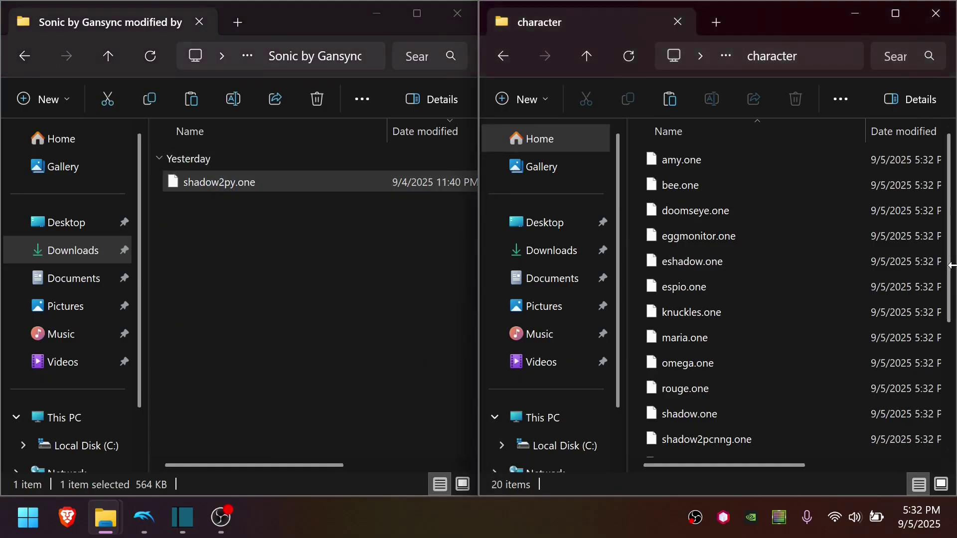
right_click(792, 247)
click(811, 307)
click(488, 241)
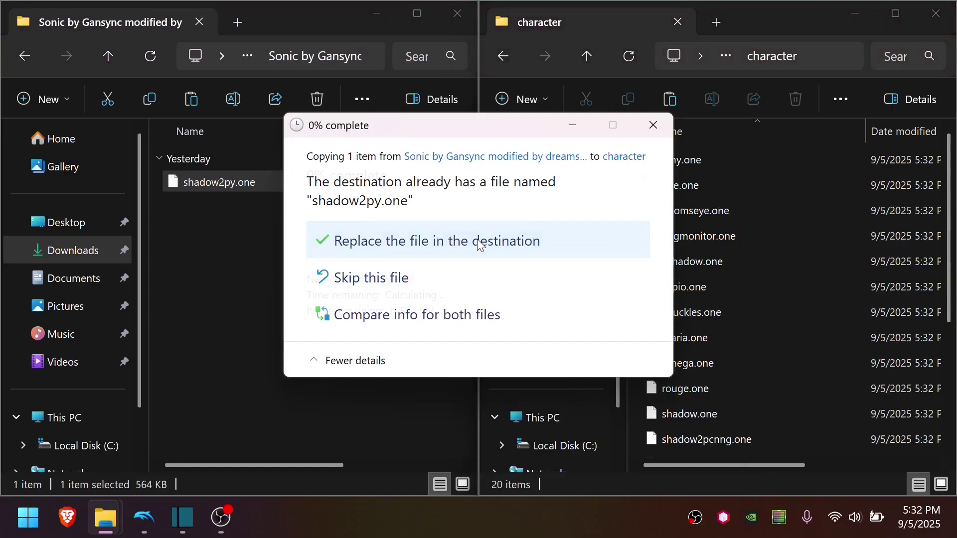
click(949, 9)
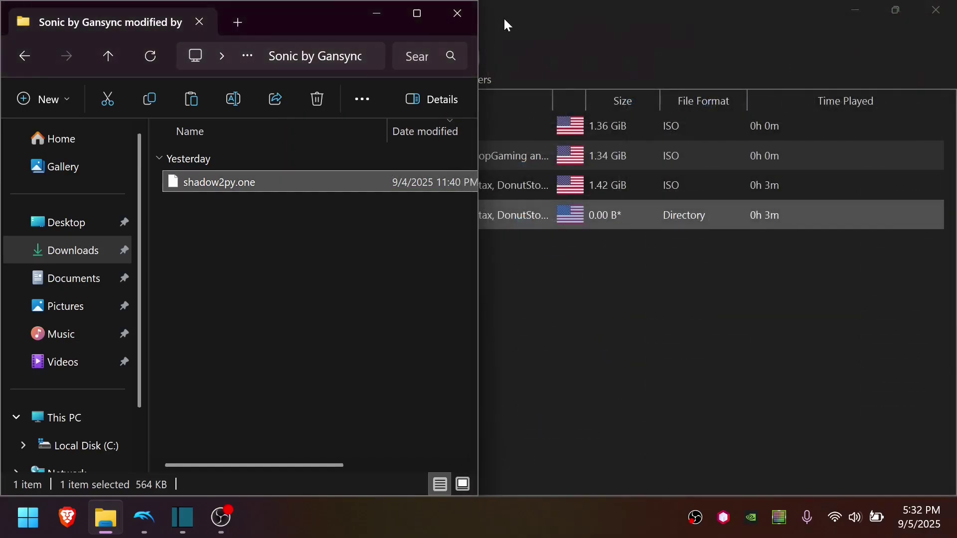
click(454, 11)
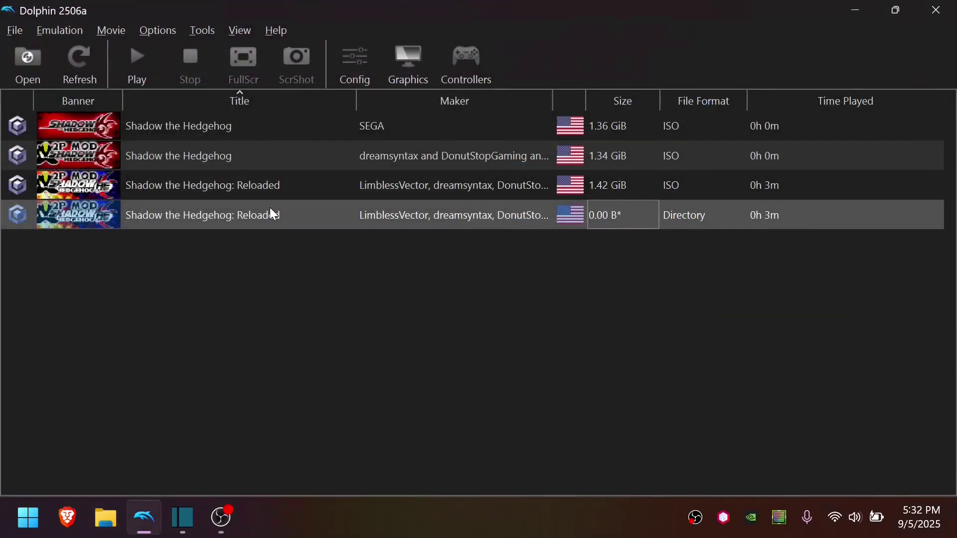
Step: In the Directory-format Reloaded entry's properties, enable the Gecko codes Custom MTP Crash Fix v4 and Yellow Android MTP Animation Override (Reloaded)
right_click(310, 215)
click(319, 10)
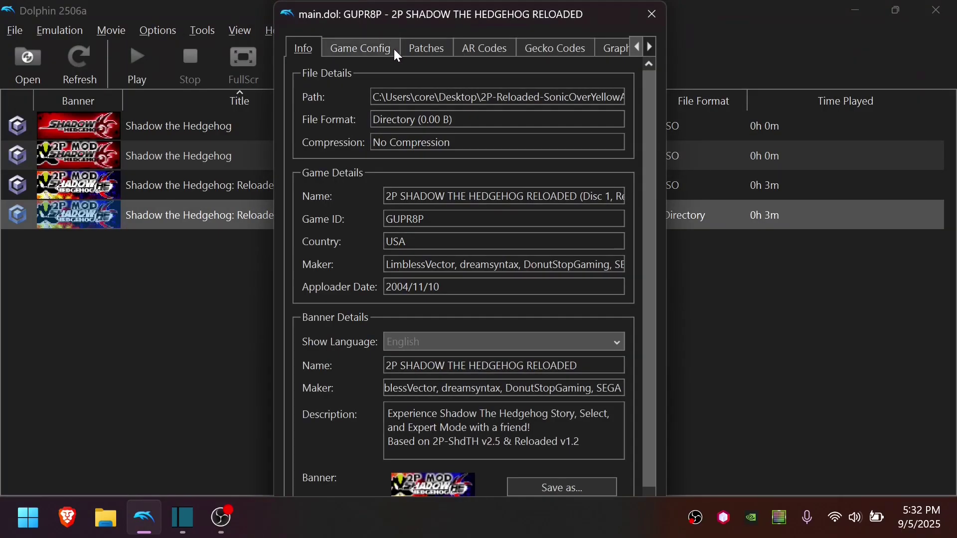
click(576, 49)
drag(633, 95, 639, 192)
click(408, 106)
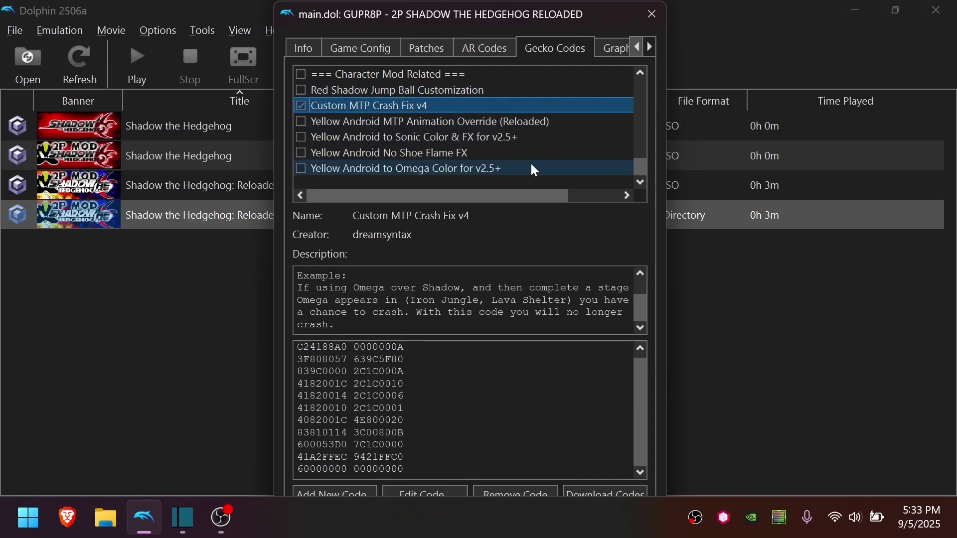
key(space)
click(451, 121)
Step: Enable Yellow Android to Sonic Color & FX for v2.5+ and Yellow Android No Shoe Flame FX, then launch the Directory-format game
key(Down)
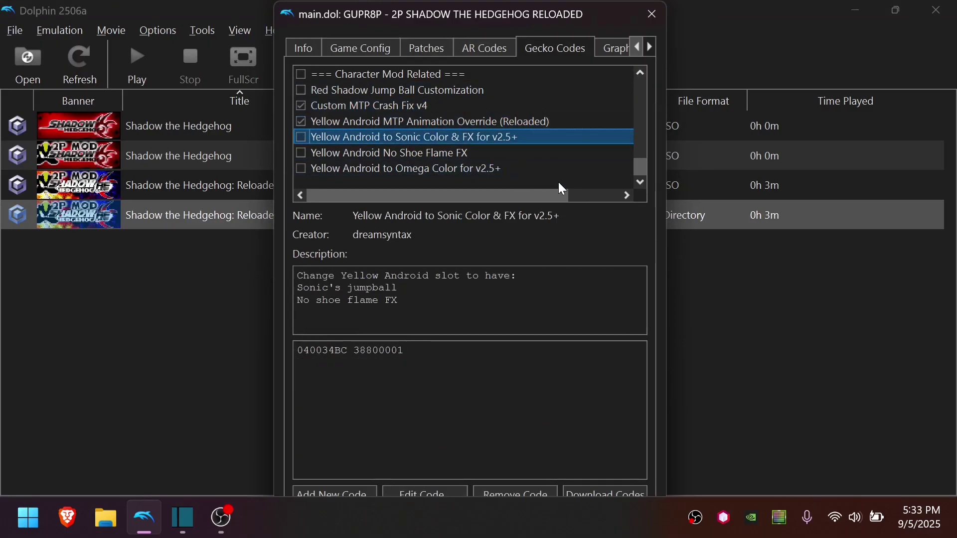
key(space)
click(630, 154)
key(space)
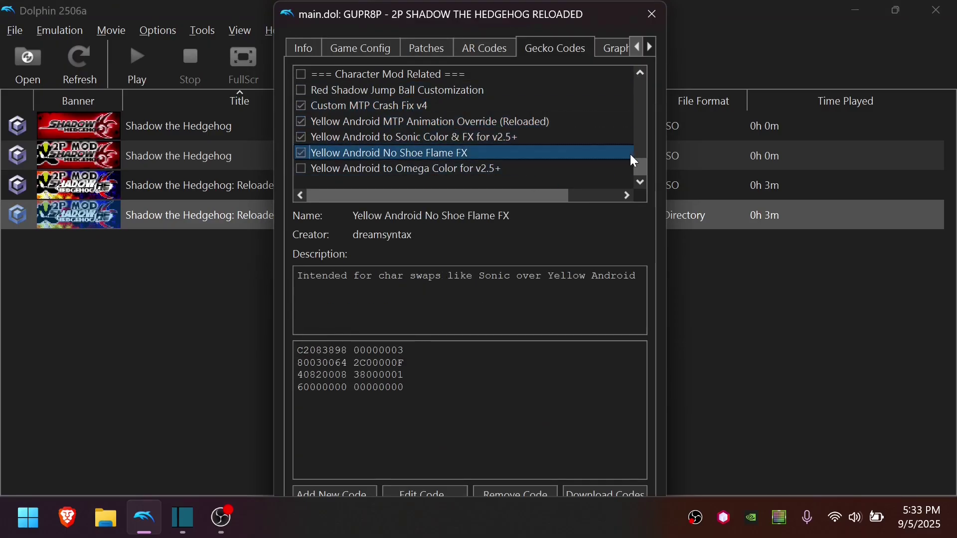
click(653, 14)
double_click(273, 229)
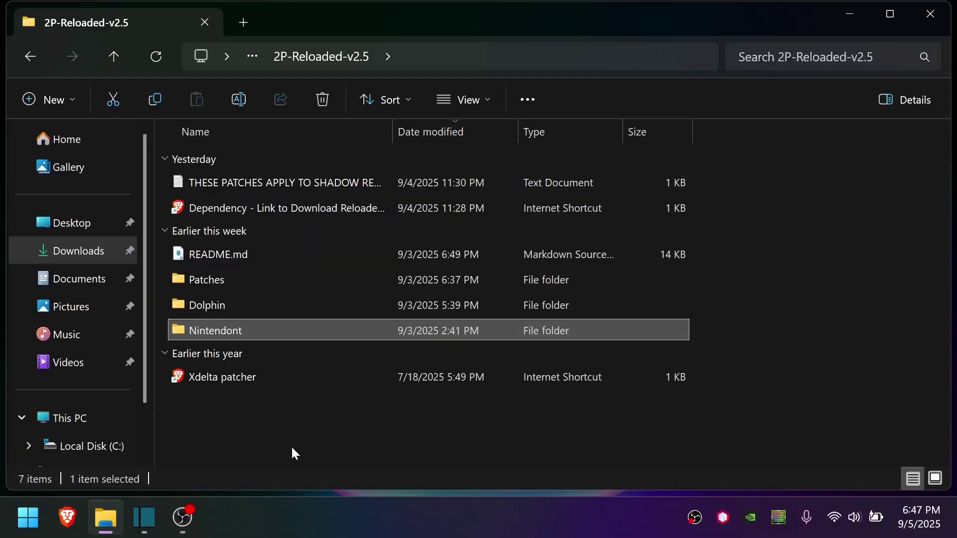
Step: Open Nintendont\rootofUSBorSD inside 2P-Reloaded-v2.5 and select its games and saves folders
key(Up)
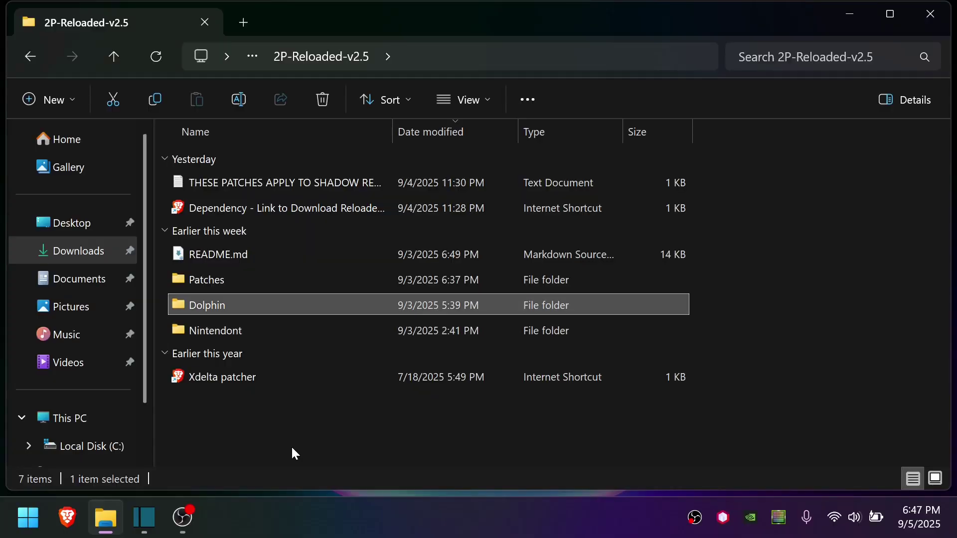
key(Down)
key(Return)
key(Down)
key(Down)
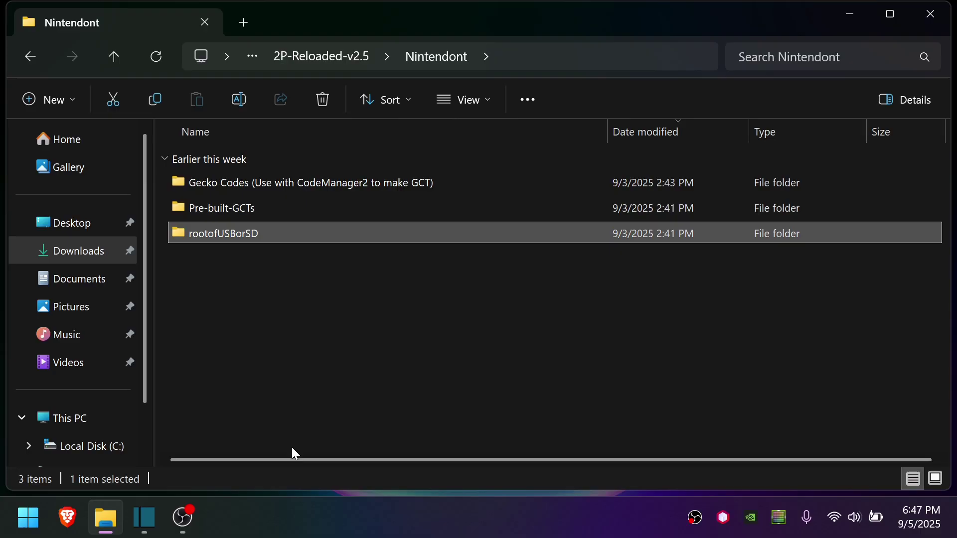
key(Return)
drag(217, 213, 222, 185)
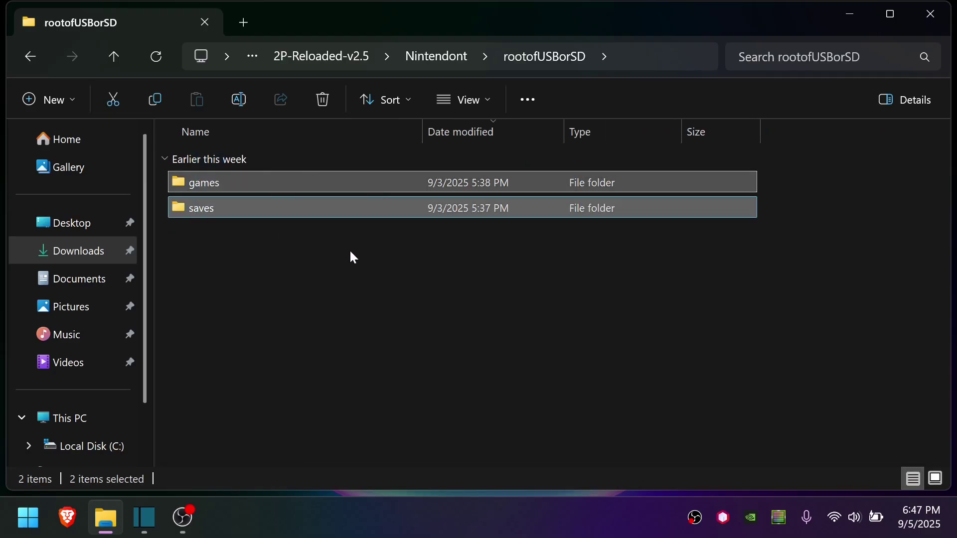
Step: Open the 2P Shadow Reloaded [GUPR8P] folder under games and examine the GUPR8P.gct file
key(Down)
key(Up)
key(Return)
key(Down)
key(Return)
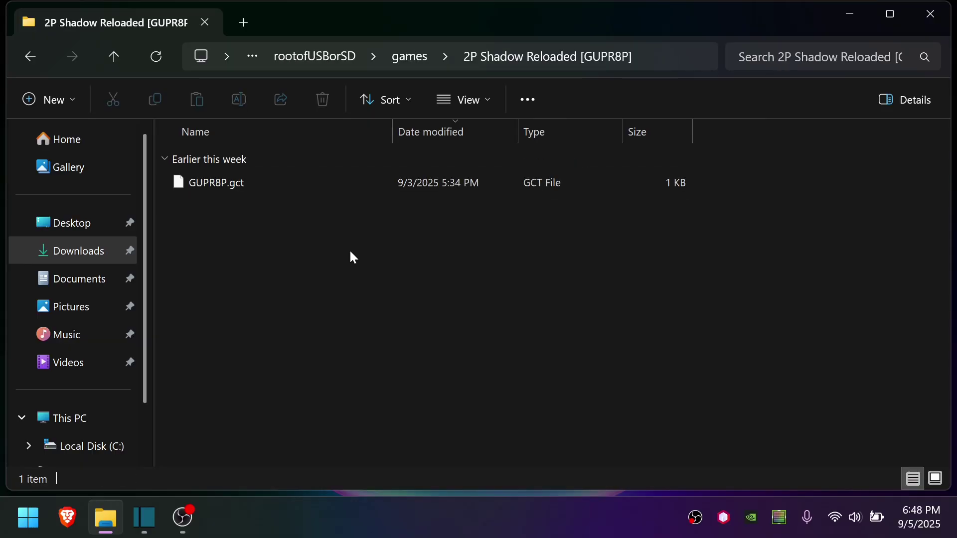
key(Down)
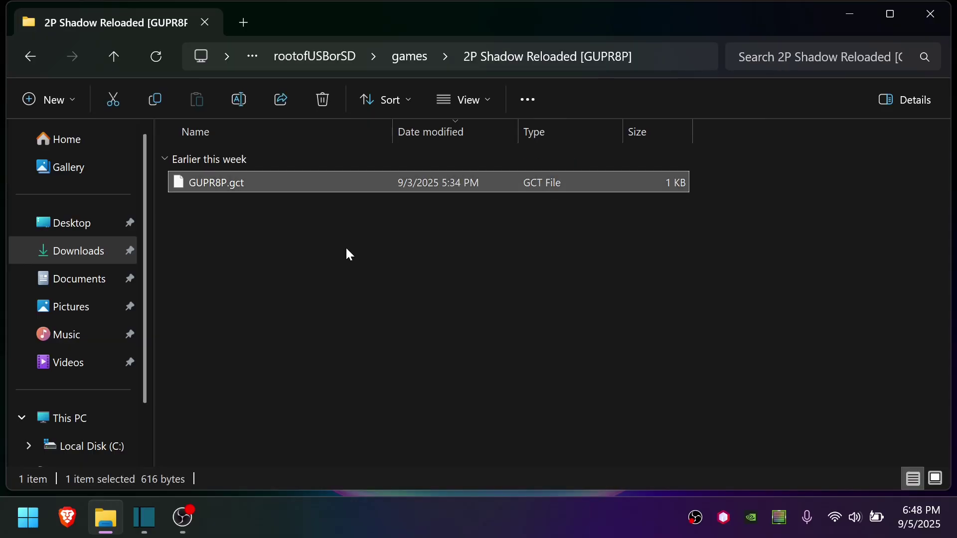
click(274, 285)
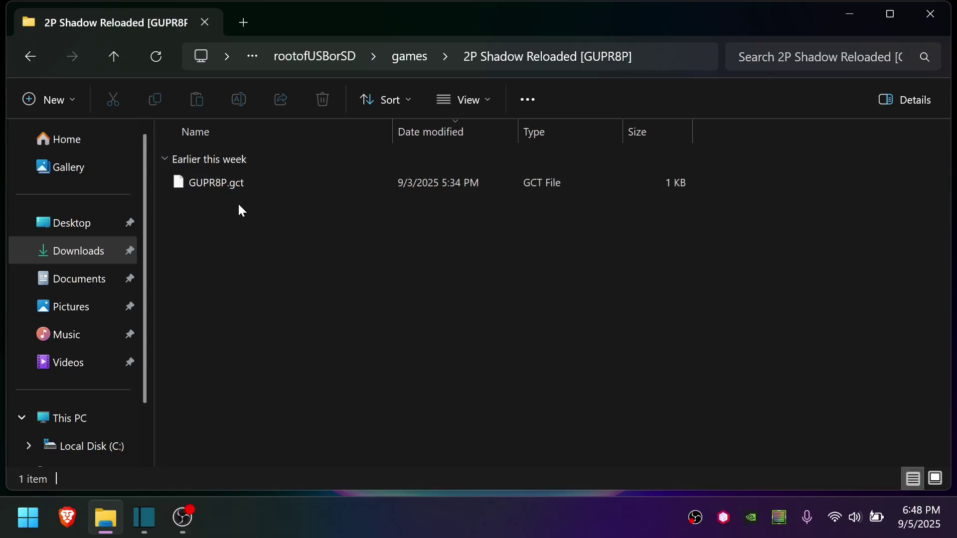
Step: Return to the Nintendont folder and open Gecko Codes (Use with CodeManager2 to make GCT)
key(alt+Up)
key(alt+Up)
key(alt+Up)
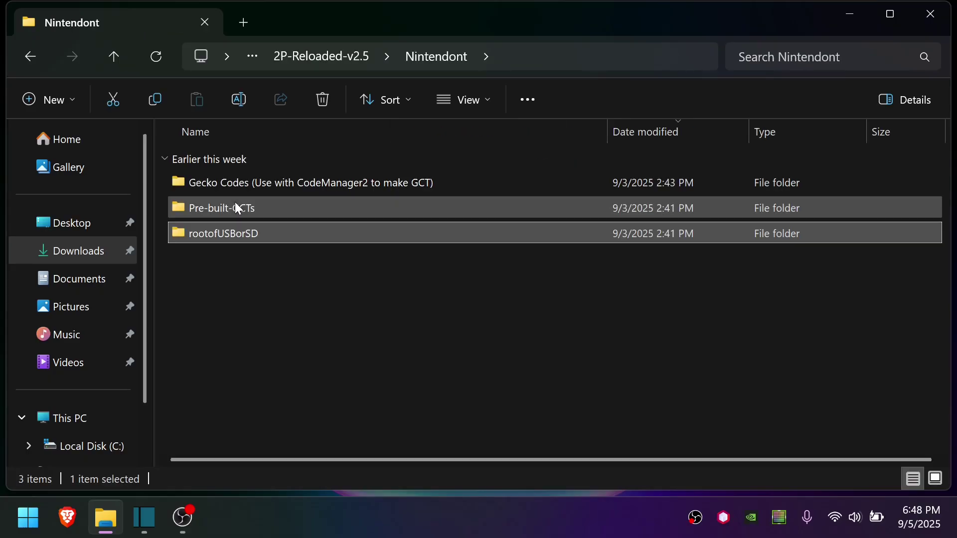
key(Up)
key(Up)
key(Return)
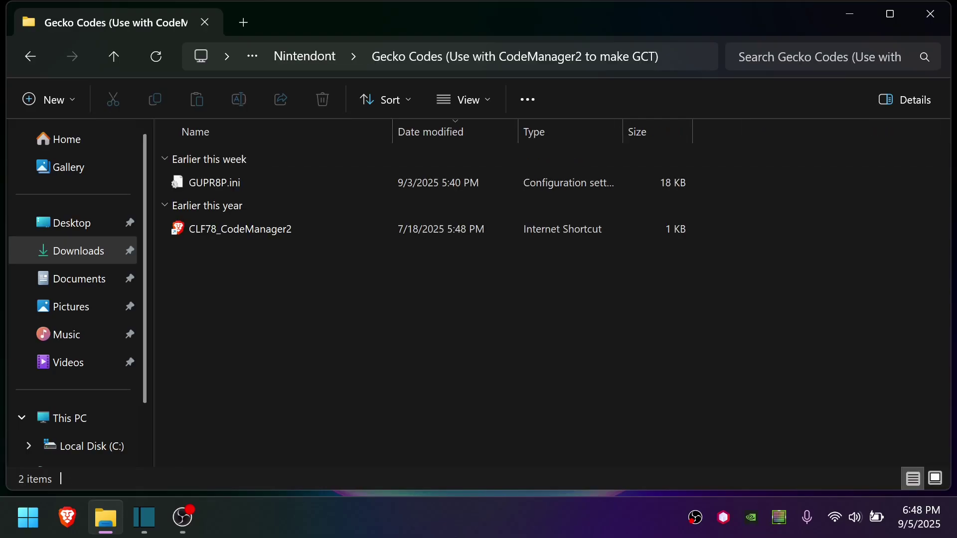
Step: Open Pre-built-GCTs\Horizontal Split Screen in the Nintendont folder and look through its widescreen and original-aspect GCT files
key(alt+Up)
key(Down)
key(Return)
key(Down)
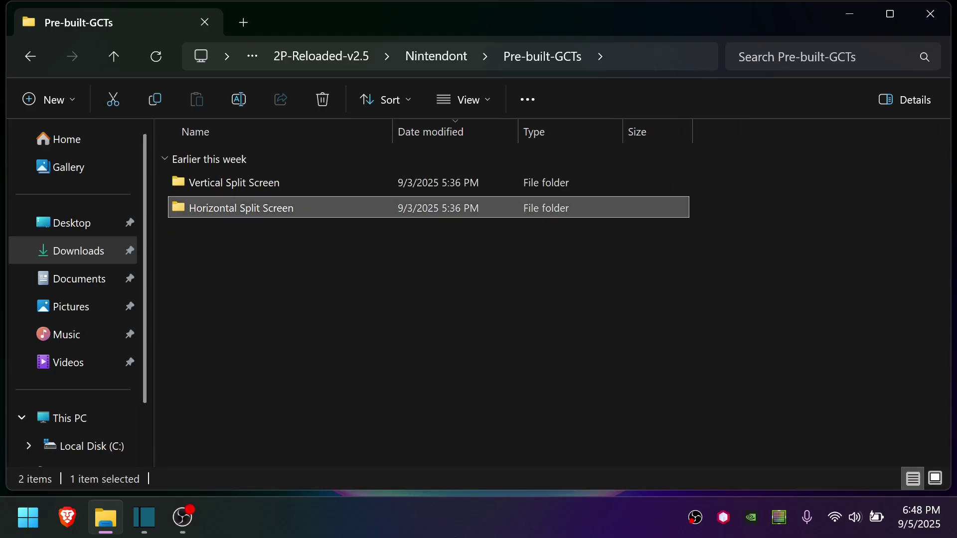
key(Return)
key(Down)
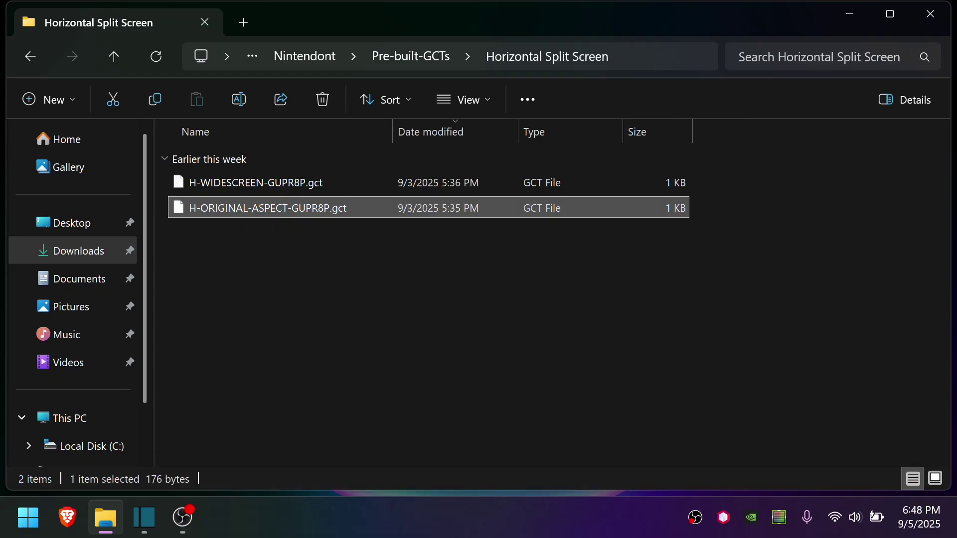
key(Up)
Step: Go back to 2P-Reloaded-v2.5 and open the Console Compatible folder inside Patches
key(alt+Up)
key(alt+Up)
key(alt+Up)
key(Up)
key(Up)
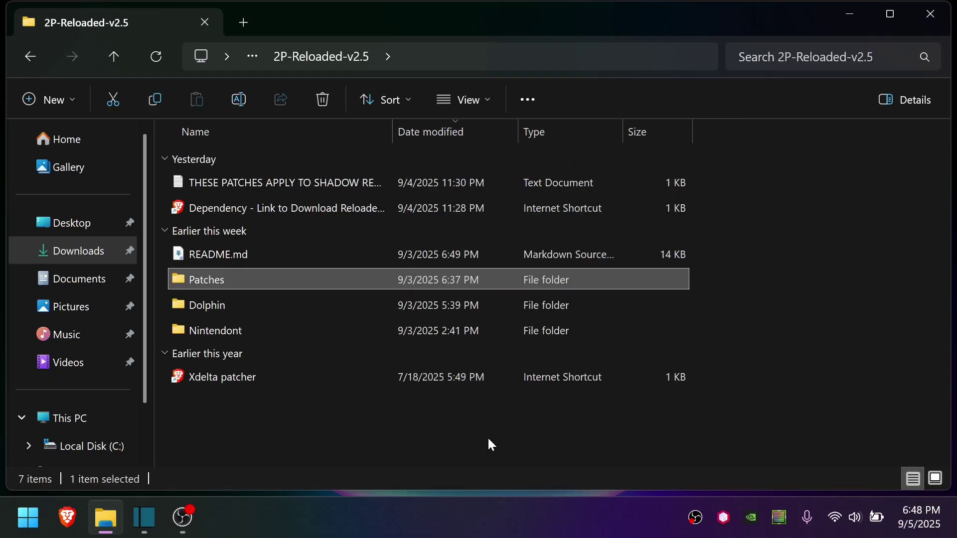
key(Return)
key(Down)
key(Down)
key(Return)
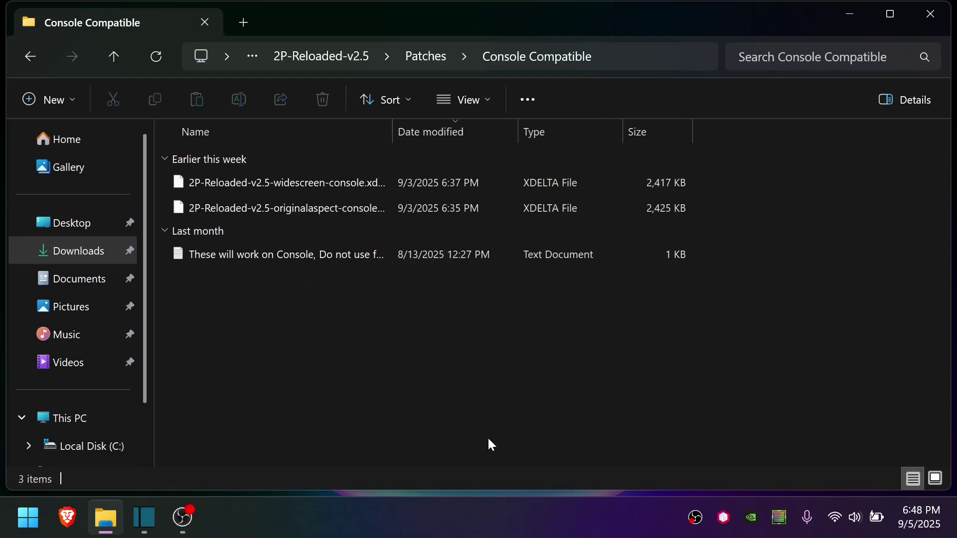